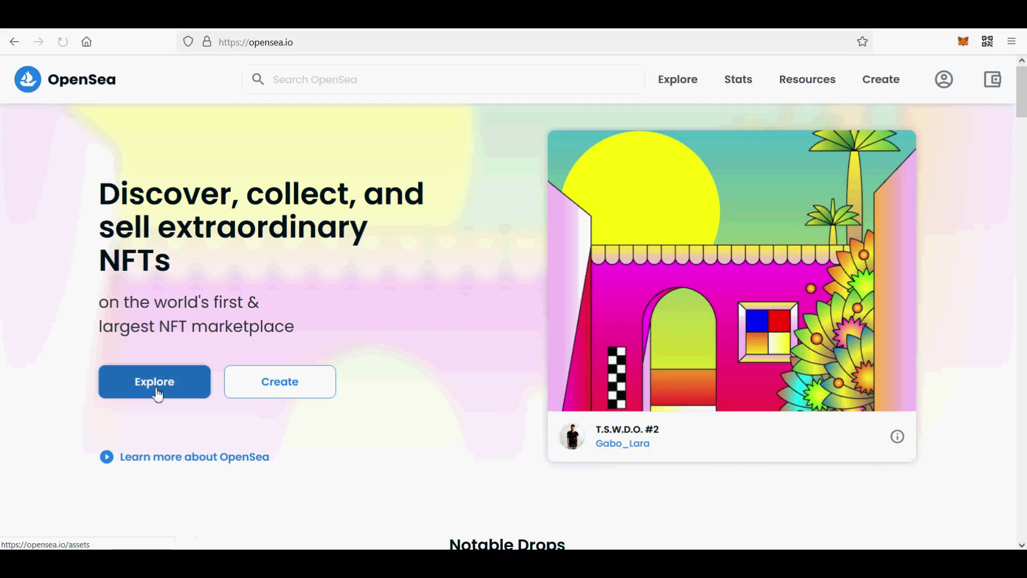
# Step: Open the Explore page of all items and show the wallet provider list
pyautogui.click(156, 393)
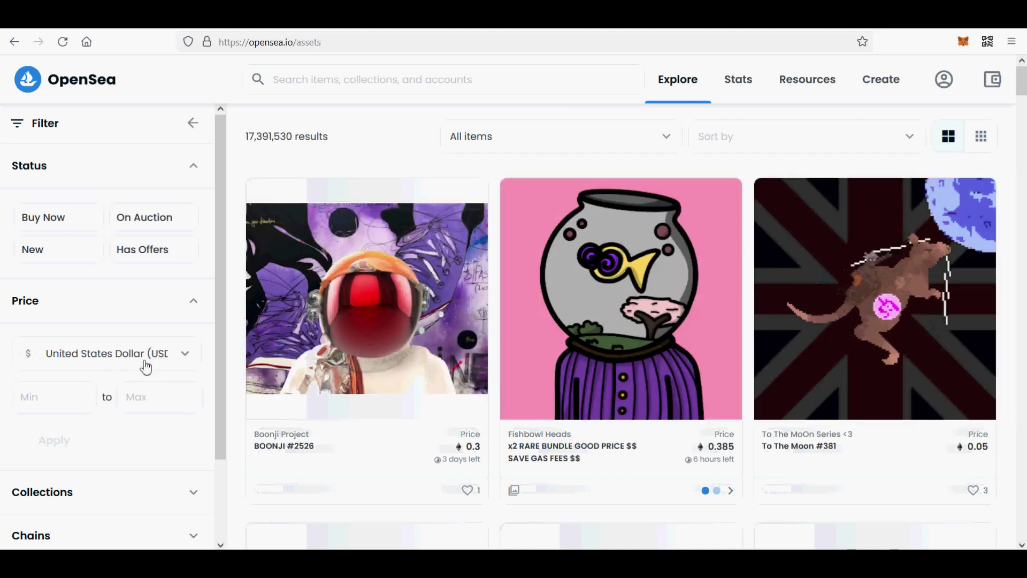
pyautogui.click(994, 80)
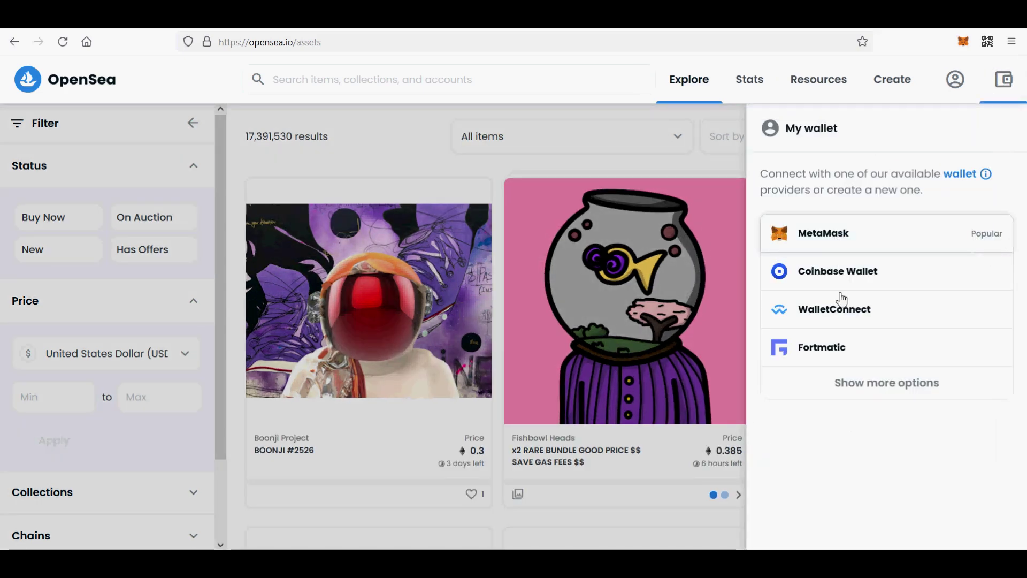
# Step: Connect MetaMask Account 2 to OpenSea, revealing ETH and USDC holdings totaling $55.49
pyautogui.click(827, 240)
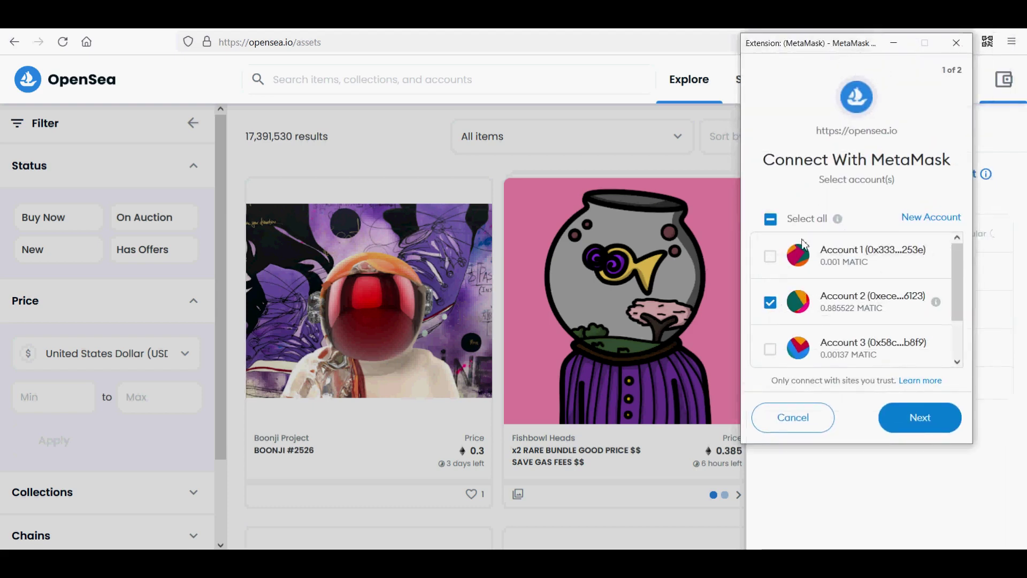
pyautogui.click(926, 430)
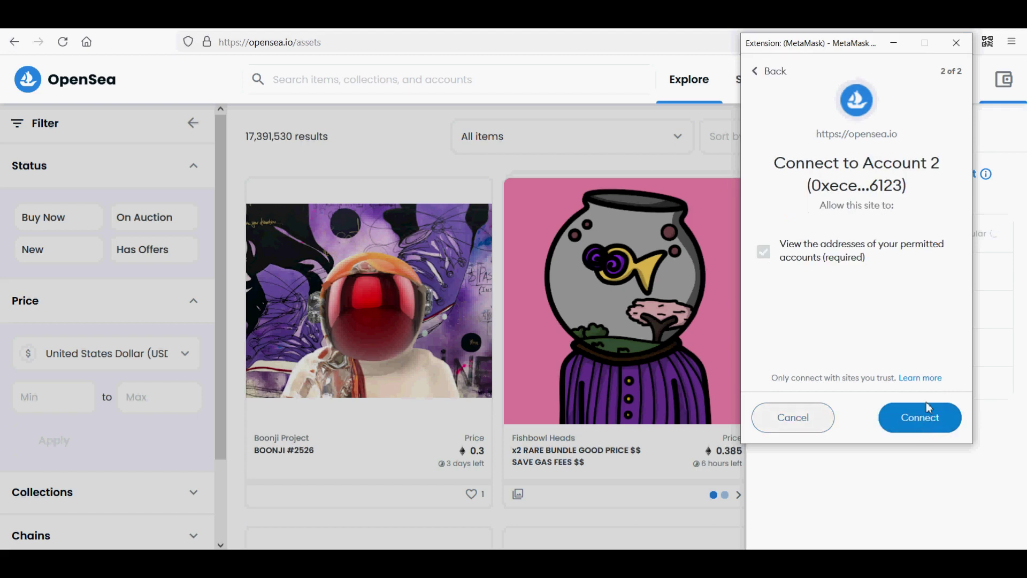
pyautogui.click(931, 426)
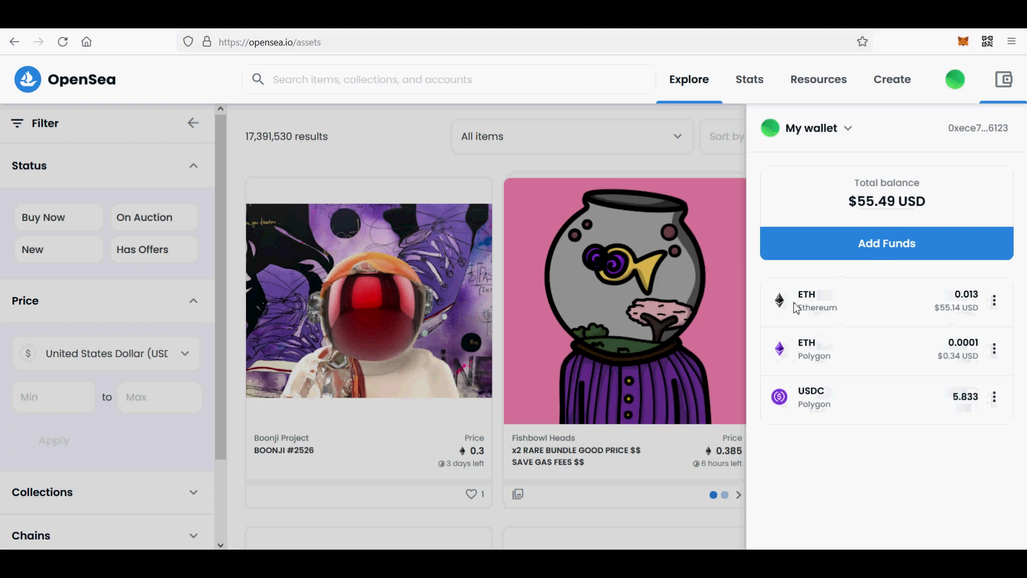
# Step: Highlight the Ethereum and Polygon ETH balances in the wallet panel, then close it
pyautogui.moveTo(795, 309); pyautogui.dragTo(829, 309)
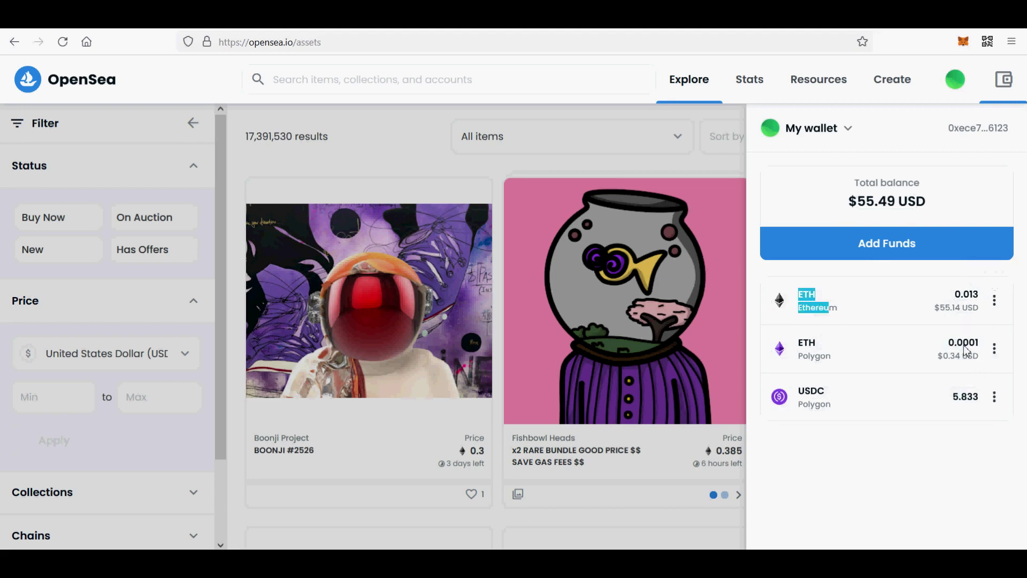
pyautogui.moveTo(946, 342); pyautogui.dragTo(979, 357)
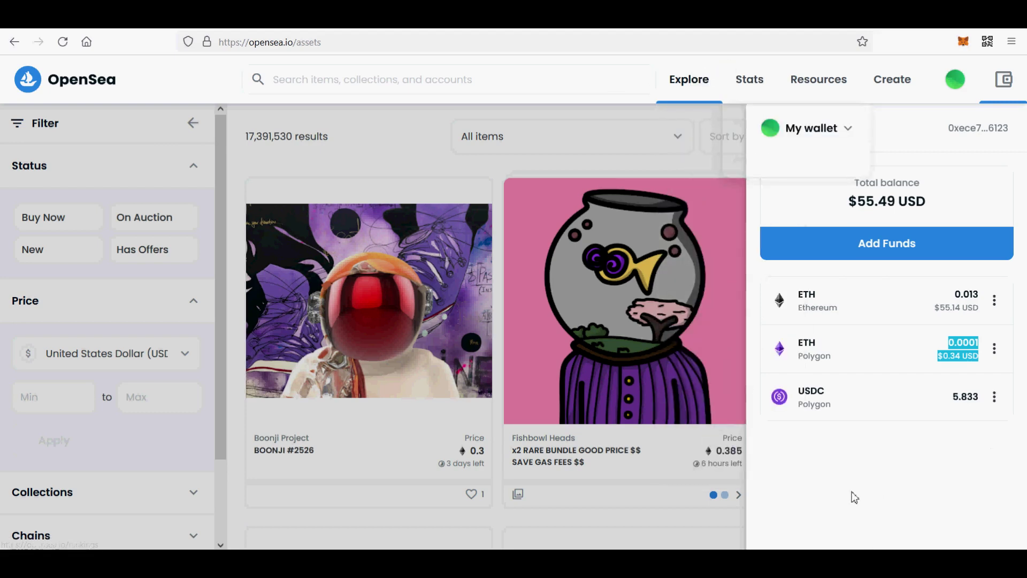
pyautogui.click(688, 526)
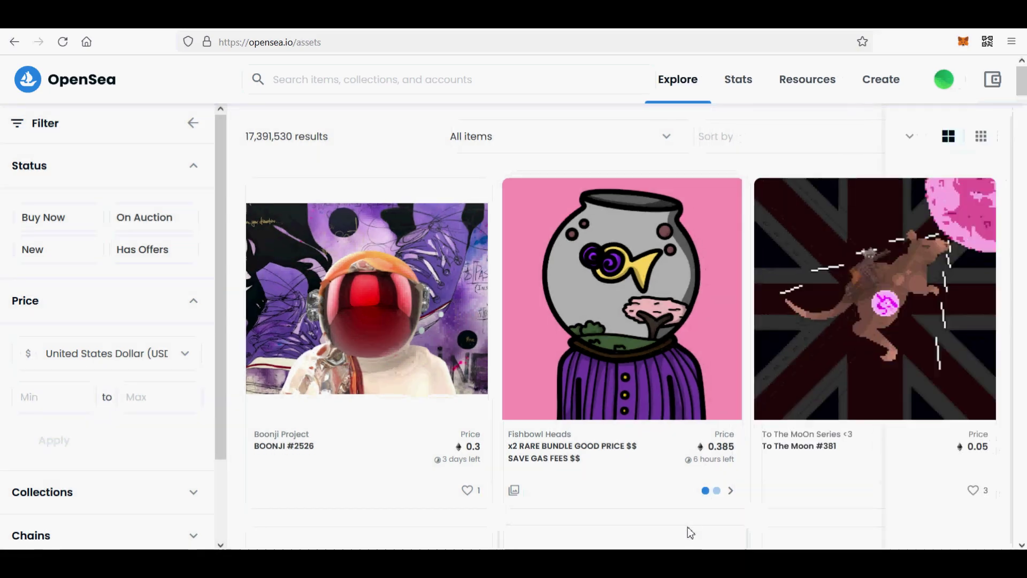
# Step: Review the Add ETH funding options, dismiss them, and close the wallet panel
pyautogui.click(994, 88)
pyautogui.click(880, 245)
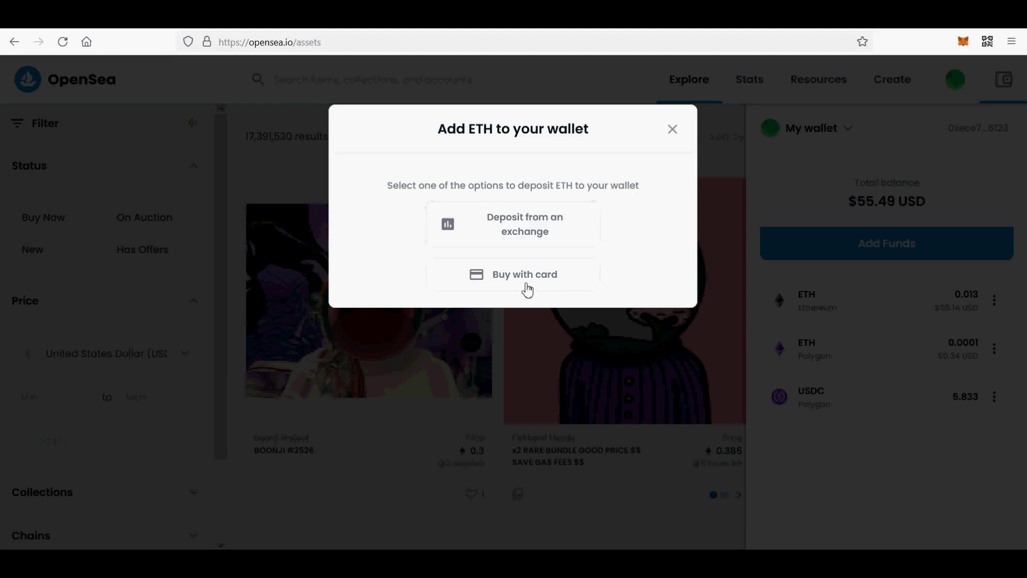
pyautogui.click(675, 132)
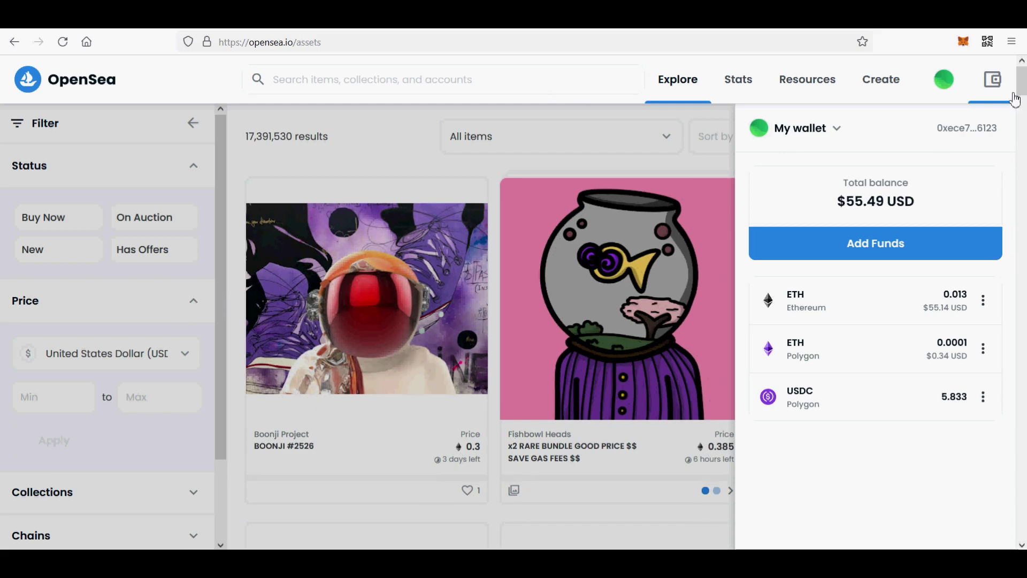
pyautogui.click(993, 81)
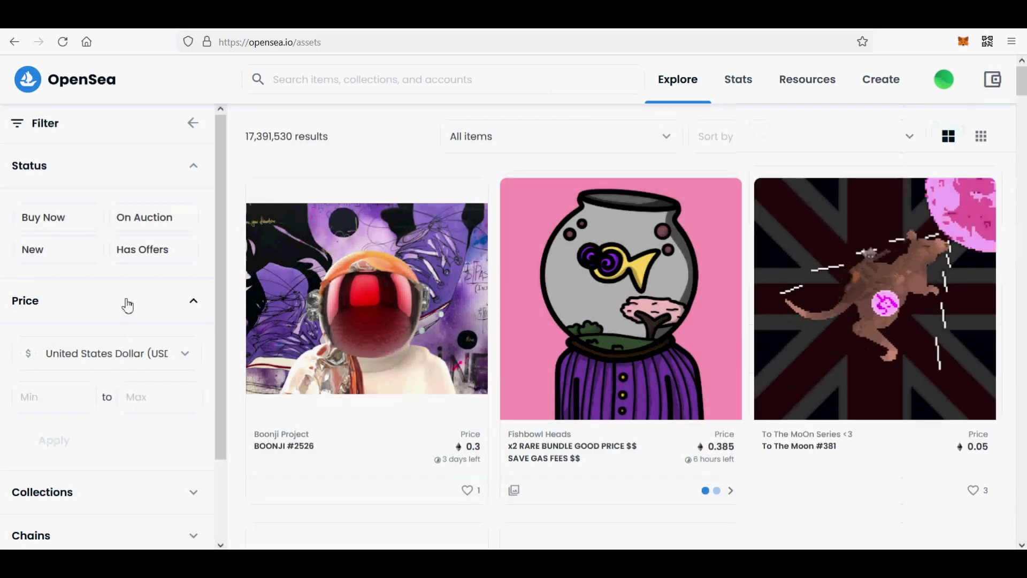
# Step: Filter Explore results to the Polygon chain, about 3.48 million items
pyautogui.scroll(-2, 123, 297)
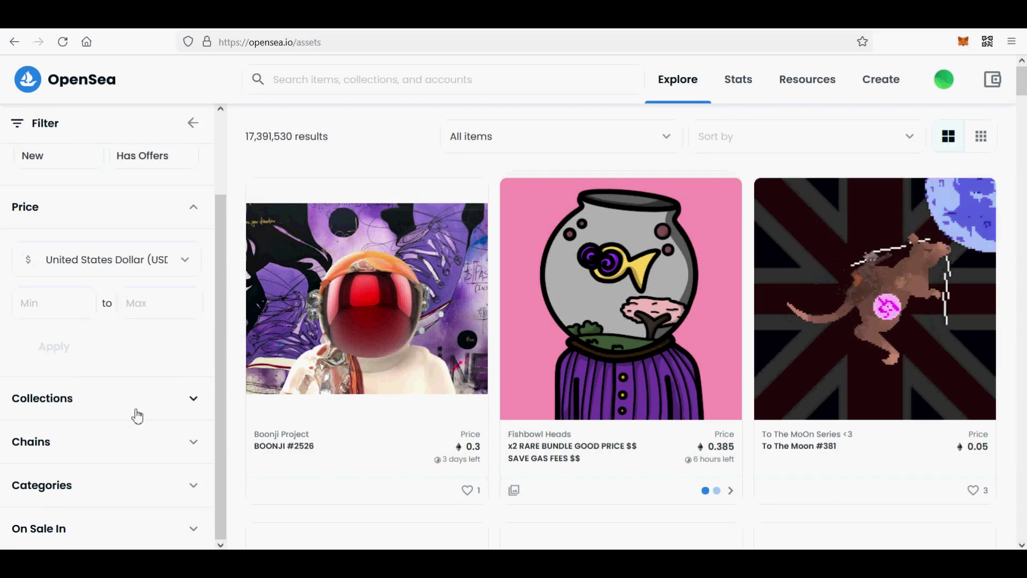
pyautogui.click(136, 443)
pyautogui.scroll(-1, 220, 396)
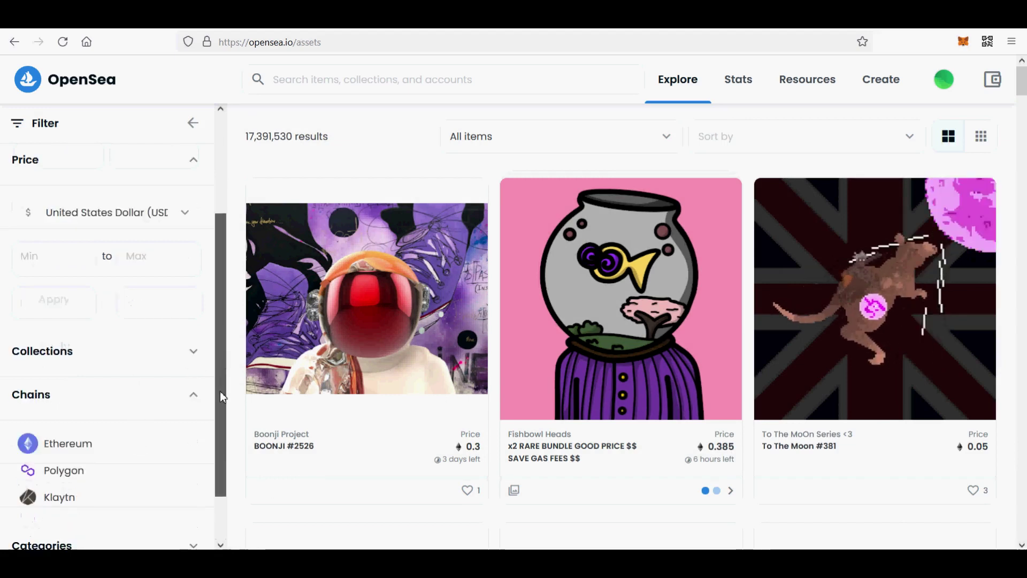
pyautogui.scroll(-1, 222, 396)
pyautogui.click(73, 419)
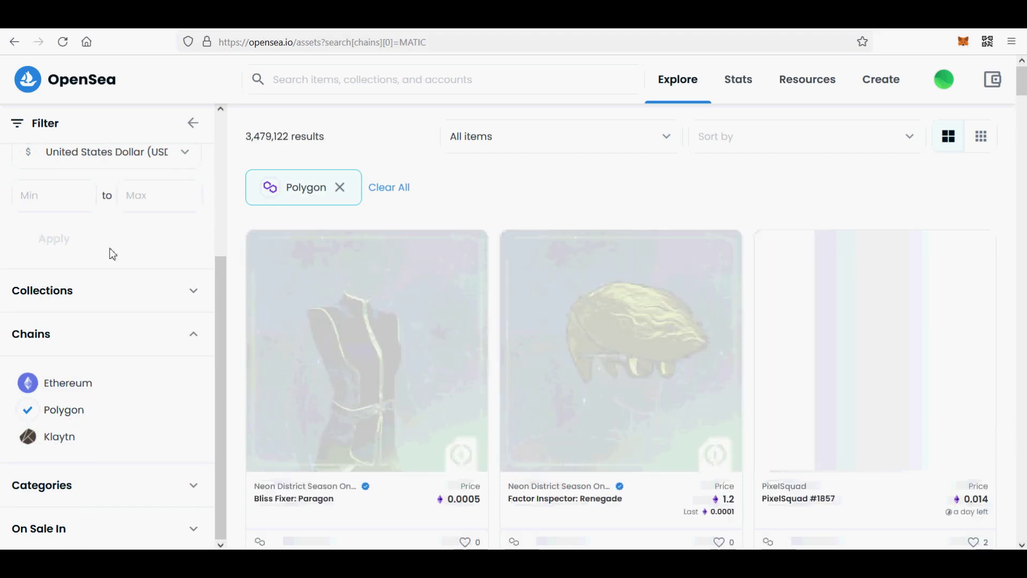
pyautogui.click(135, 197)
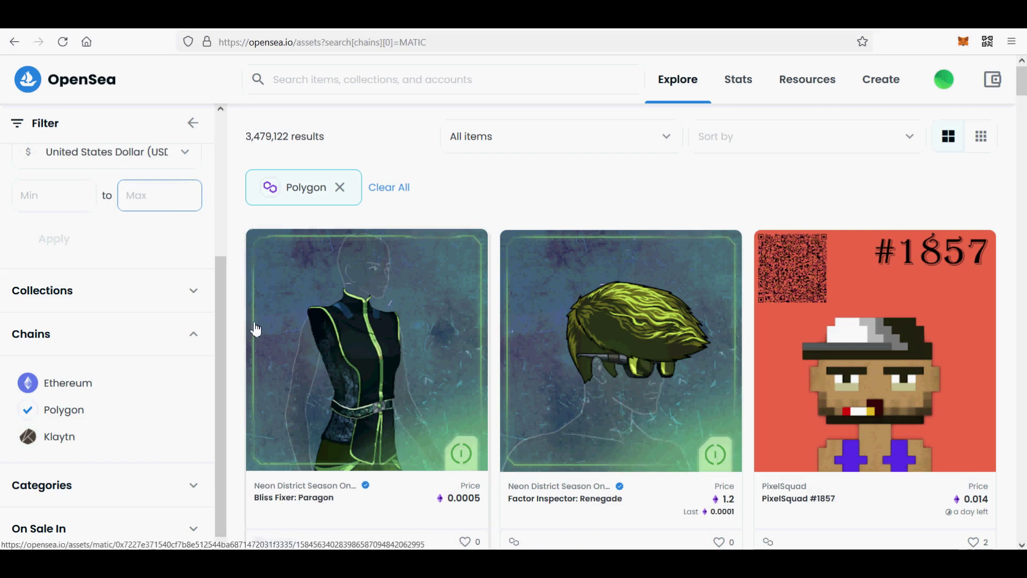
pyautogui.scroll(-3, 256, 329)
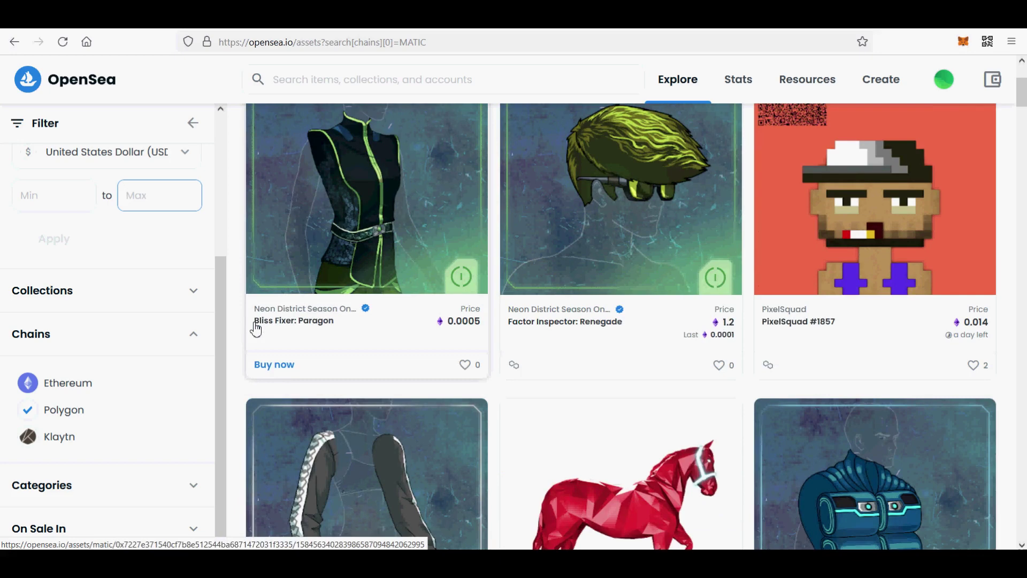
pyautogui.click(318, 327)
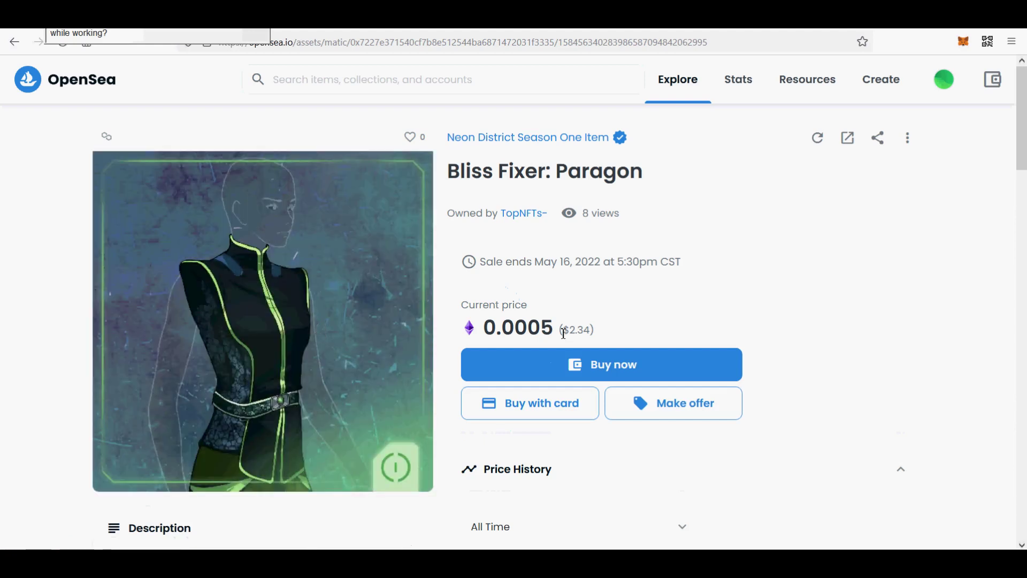
pyautogui.moveTo(563, 333); pyautogui.dragTo(595, 333)
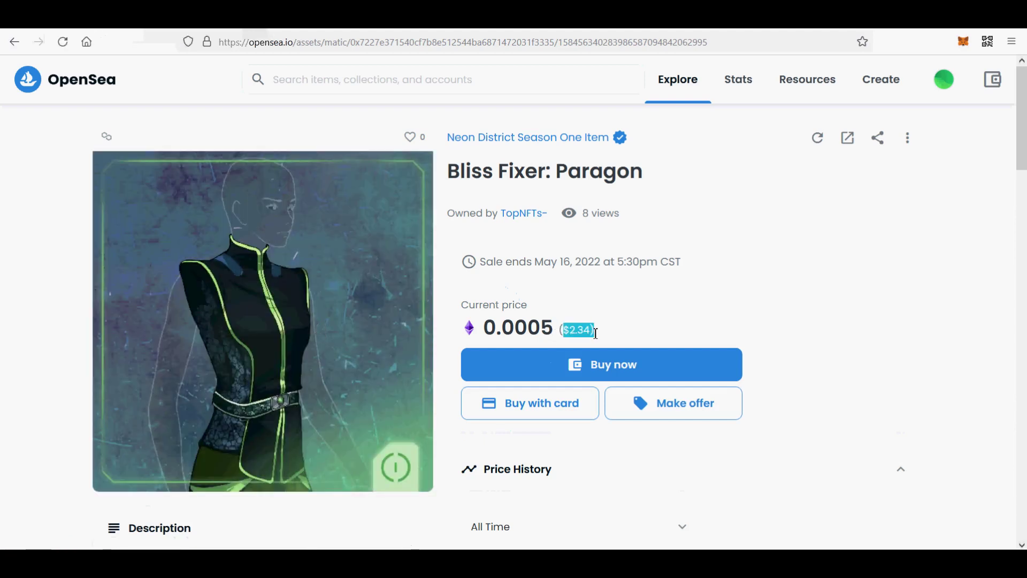
pyautogui.scroll(-3, 904, 327)
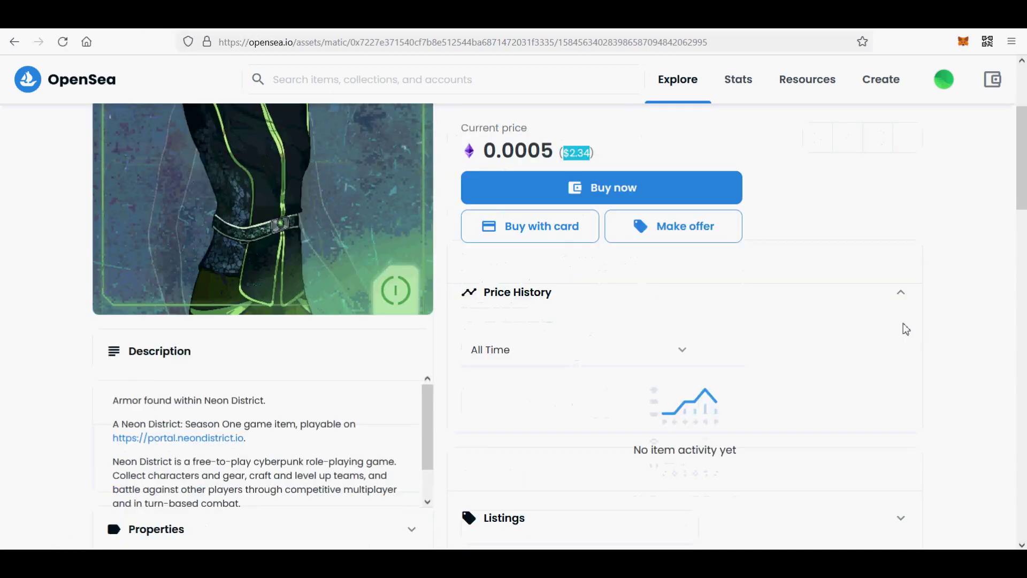
pyautogui.scroll(-3, 906, 329)
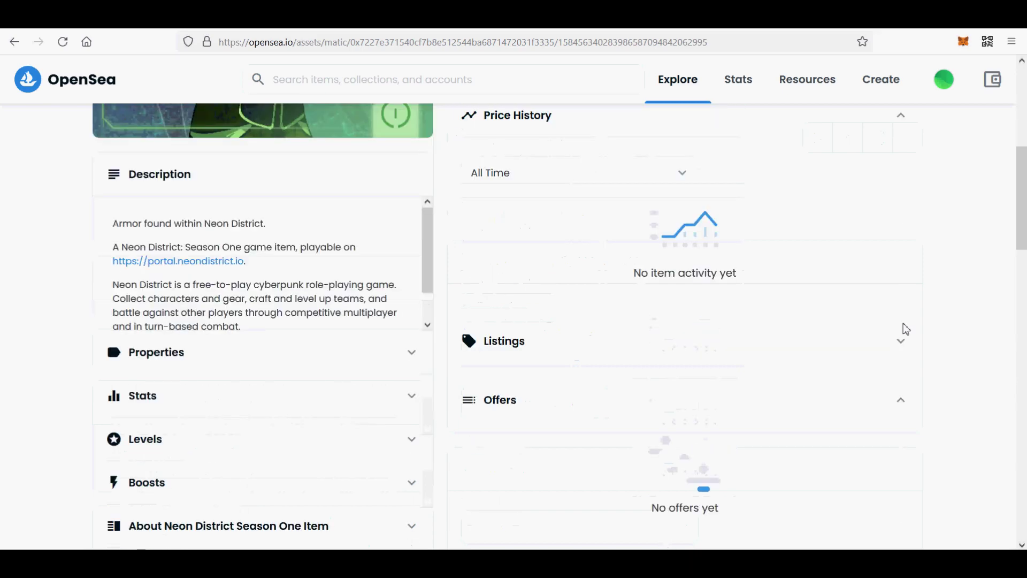
pyautogui.scroll(-2, 906, 329)
pyautogui.scroll(-1, 906, 329)
pyautogui.scroll(3, 905, 330)
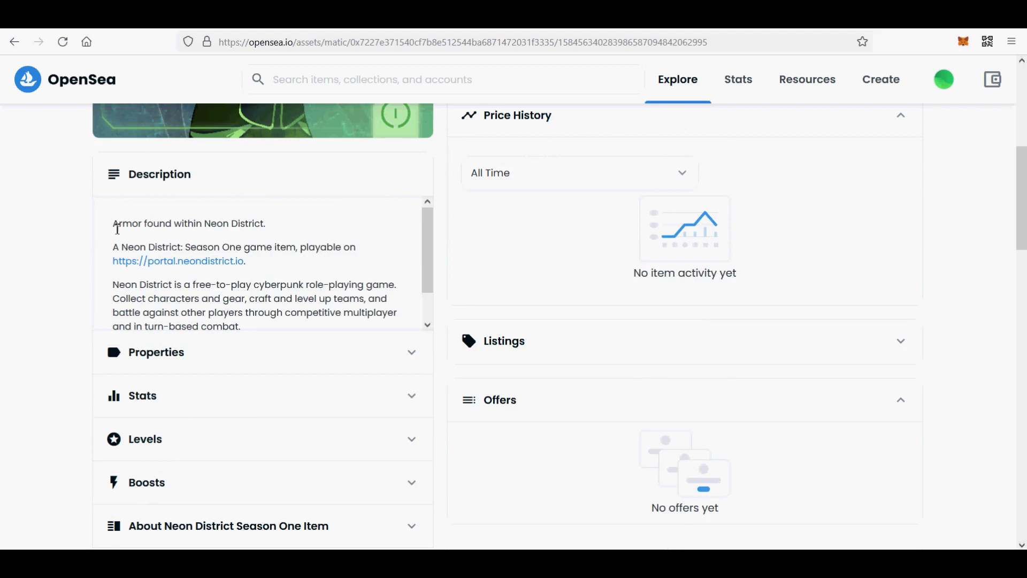
pyautogui.moveTo(118, 229); pyautogui.dragTo(278, 261)
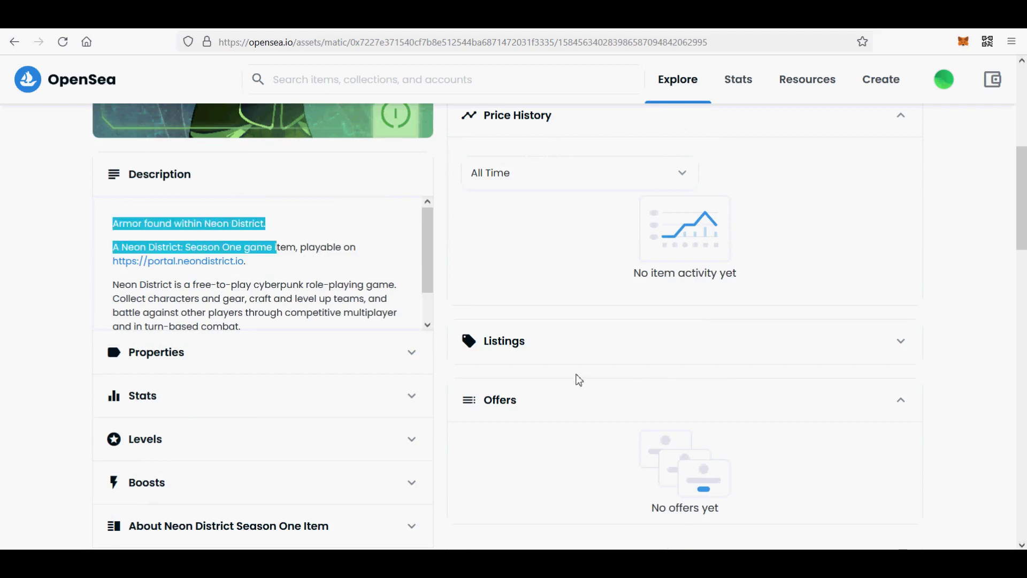
pyautogui.scroll(-3, 576, 378)
pyautogui.scroll(-3, 577, 379)
pyautogui.scroll(-3, 578, 379)
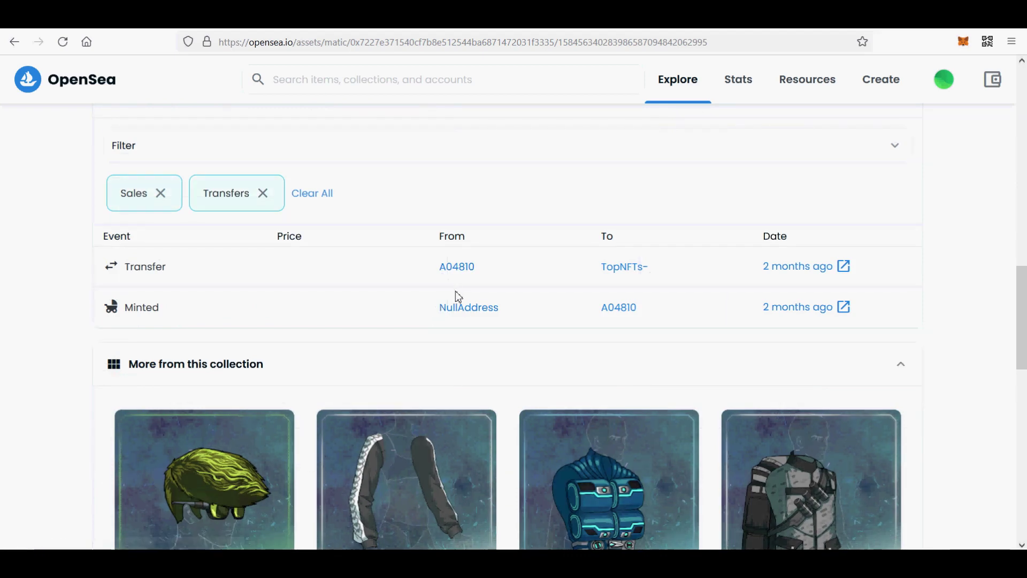
pyautogui.scroll(-3, 459, 296)
pyautogui.scroll(-3, 458, 297)
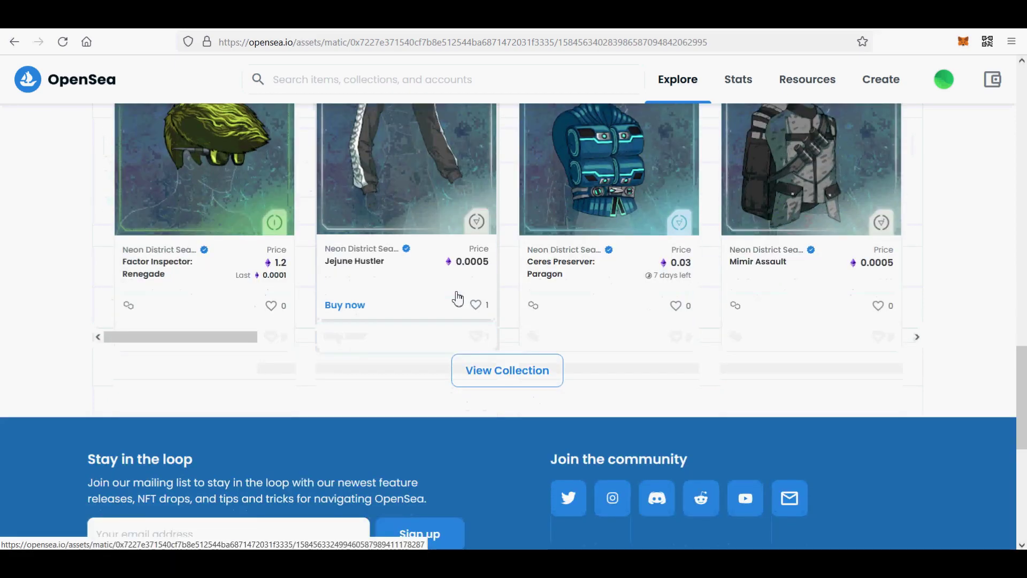
pyautogui.scroll(3, 458, 297)
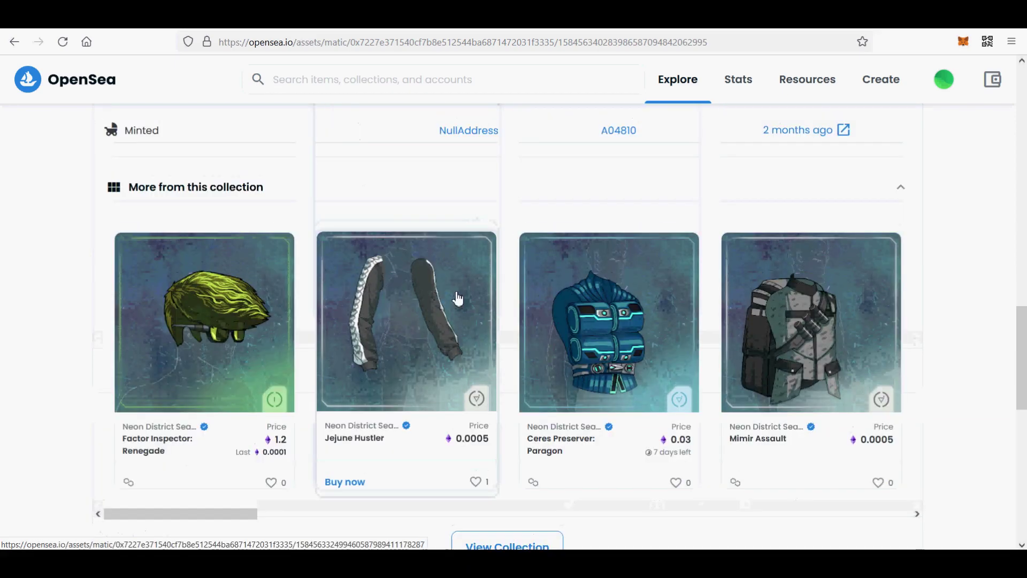
pyautogui.scroll(10, 460, 301)
pyautogui.scroll(6, 460, 301)
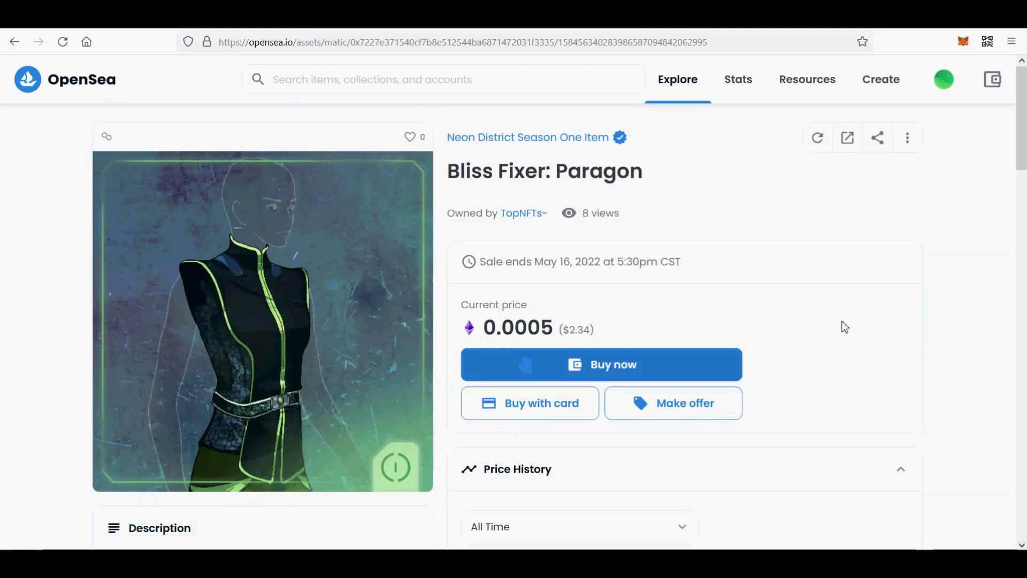
# Step: Buy Bliss Fixer: Paragon for 0.0005 ETH, accepting the Terms of Service and confirming checkout
pyautogui.click(661, 375)
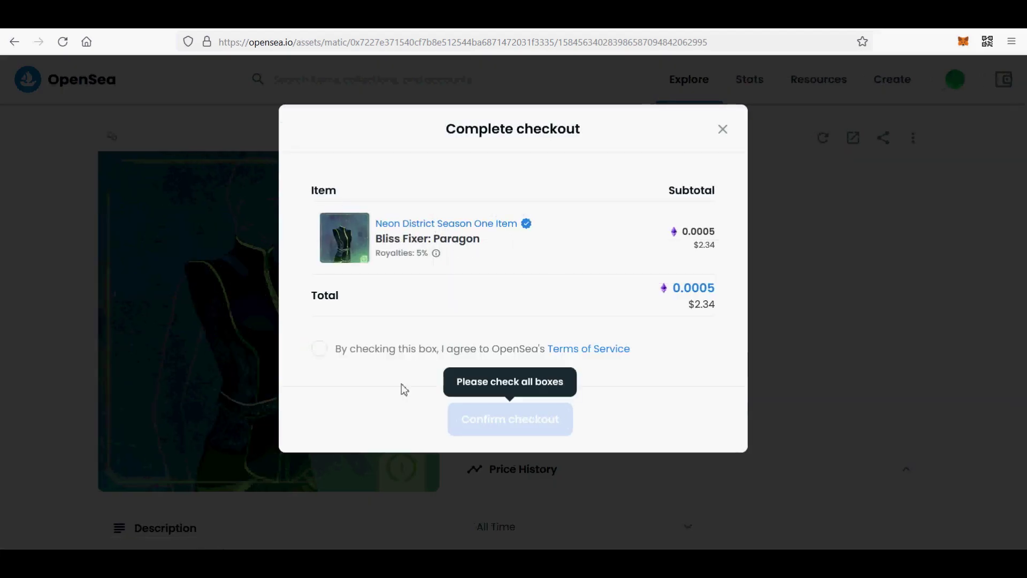
pyautogui.click(319, 349)
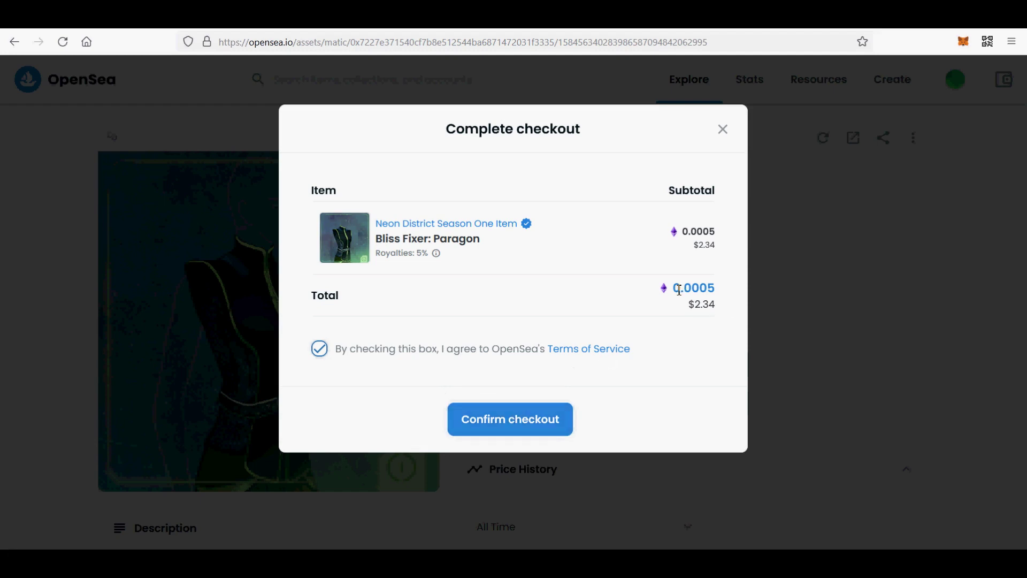
pyautogui.moveTo(679, 289); pyautogui.dragTo(717, 290)
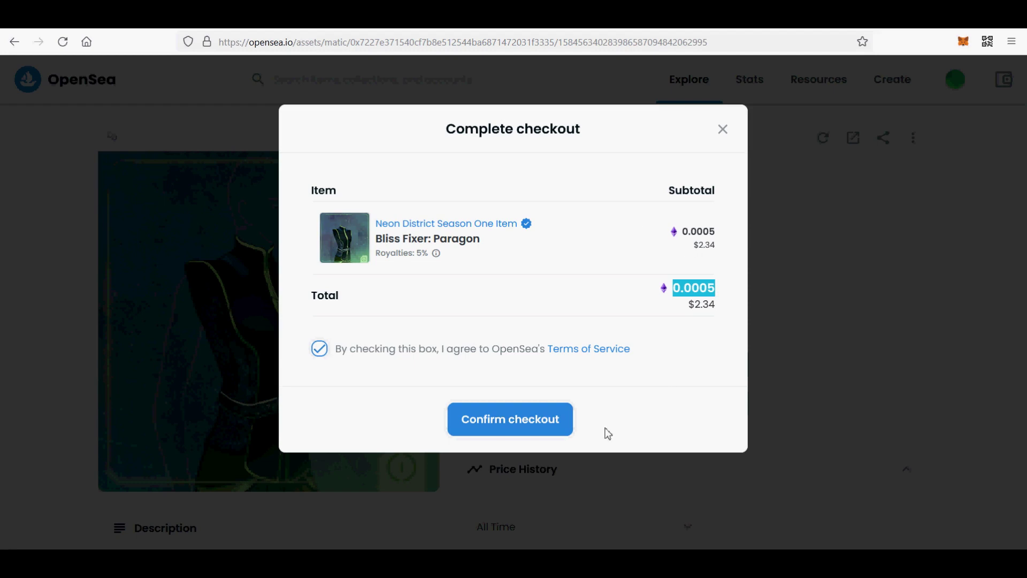
pyautogui.click(549, 430)
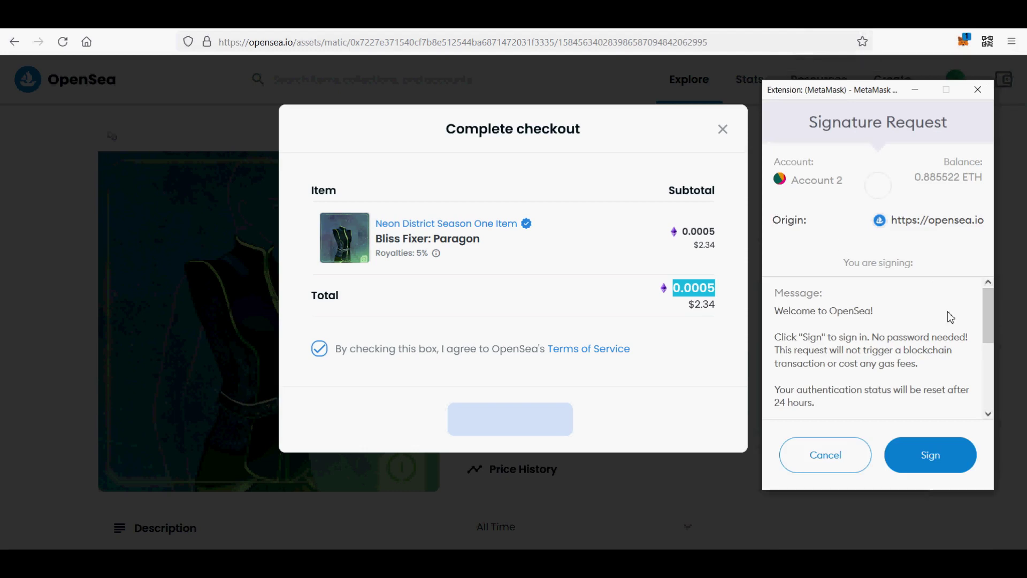
# Step: Read through and sign OpenSea's MetaMask sign-in signature request
pyautogui.scroll(-2, 980, 313)
pyautogui.scroll(-2, 980, 314)
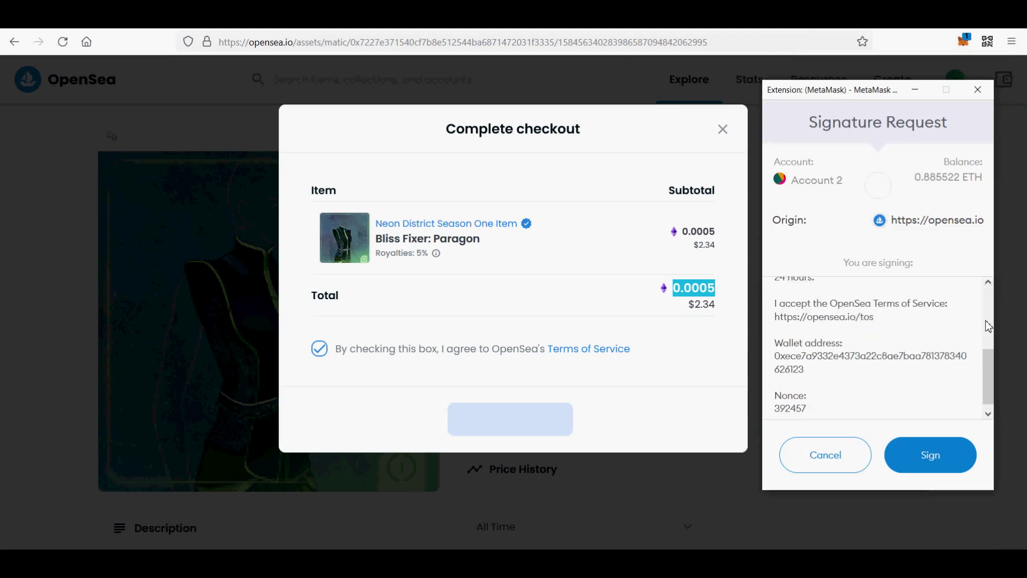
pyautogui.scroll(5, 986, 324)
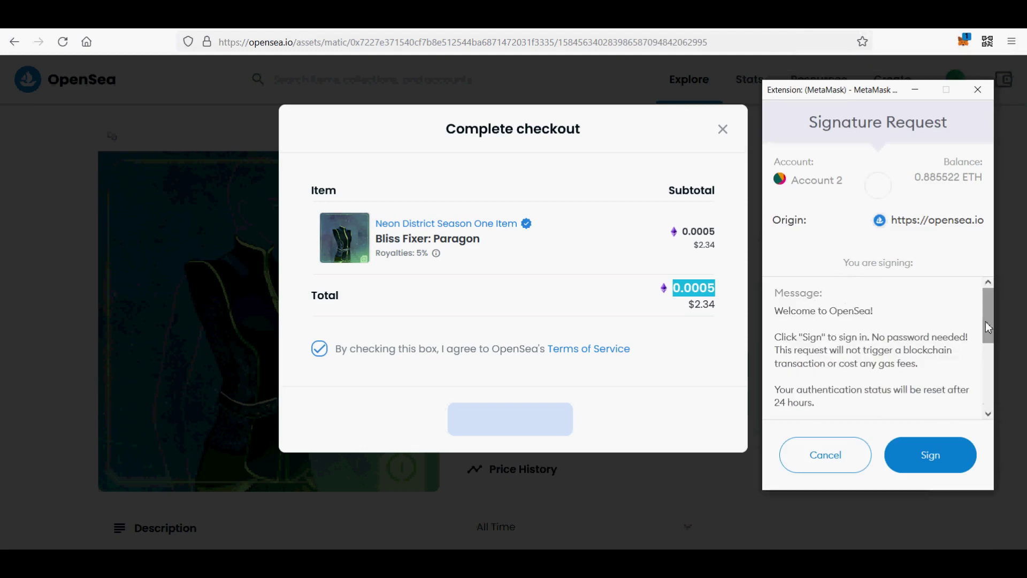
pyautogui.click(929, 459)
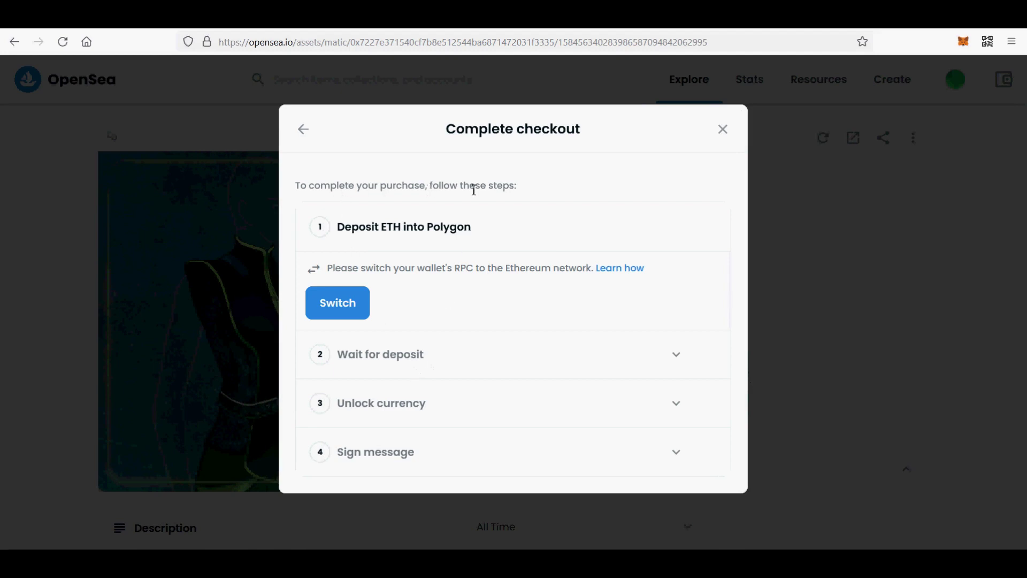
pyautogui.click(349, 315)
pyautogui.click(345, 308)
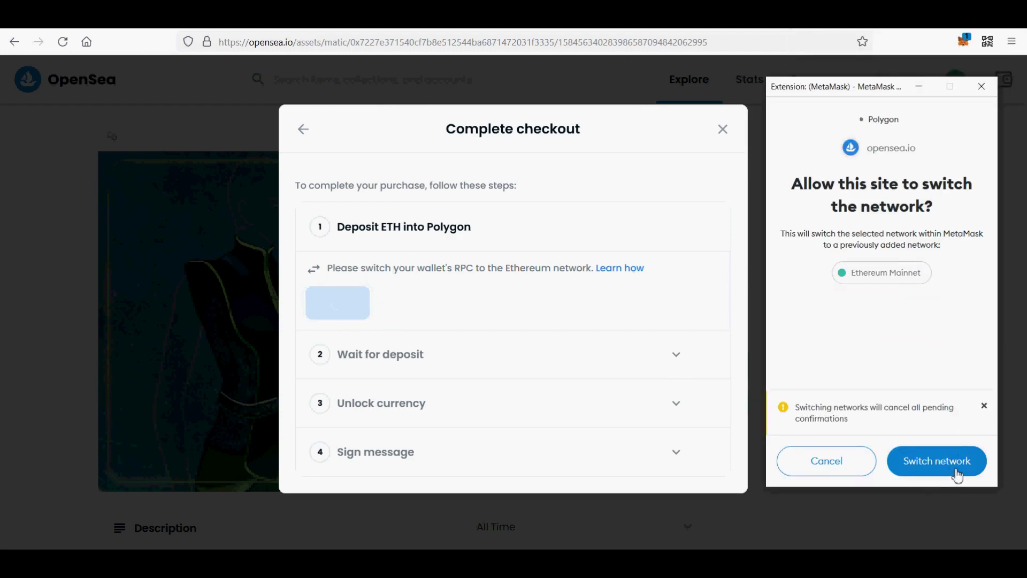
# Step: Approve the switch to Ethereum Mainnet, note the ETH deposit amount, then approve switching to Polygon
pyautogui.click(953, 472)
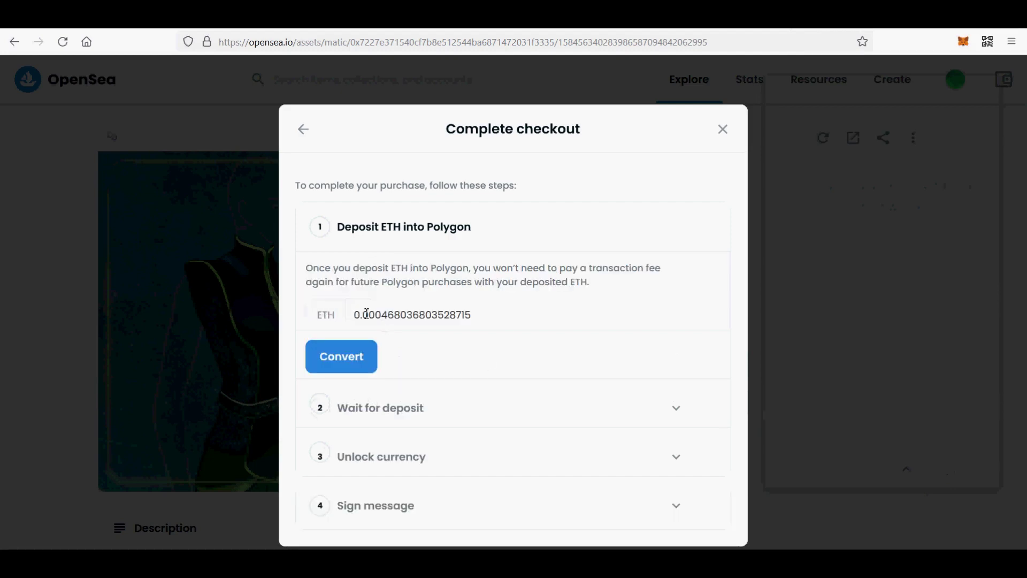
pyautogui.moveTo(357, 316); pyautogui.dragTo(487, 321)
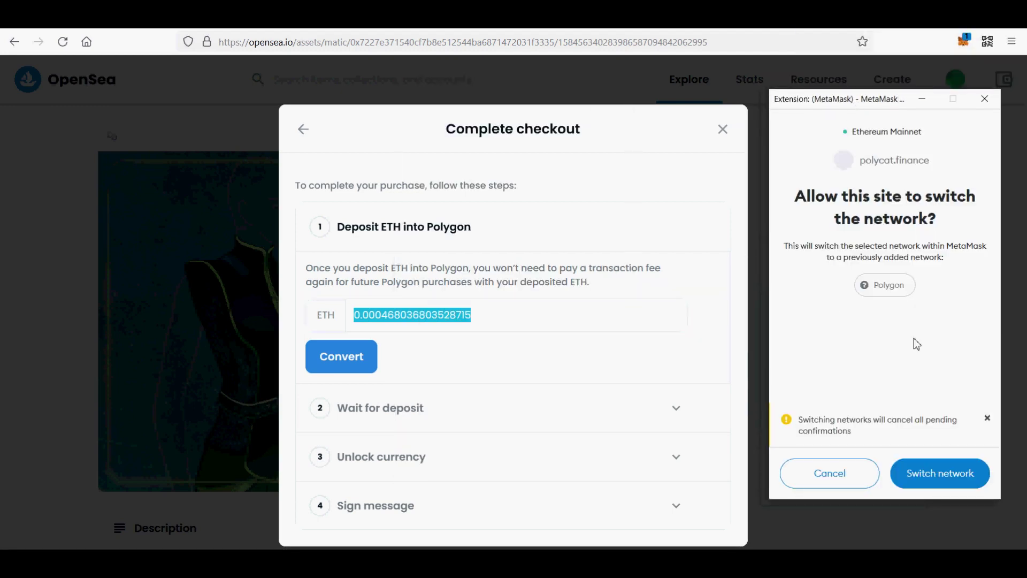
pyautogui.click(969, 483)
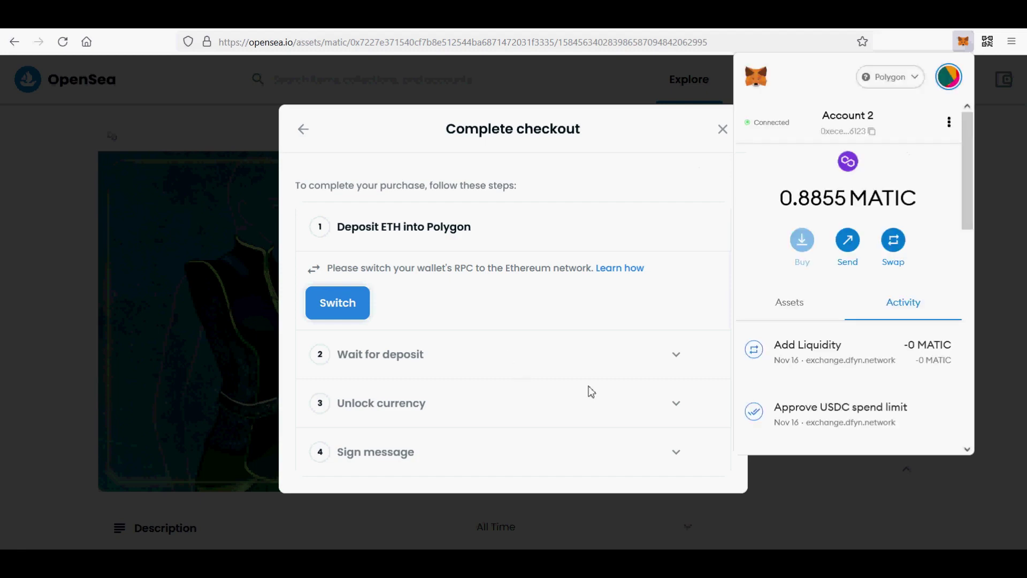
# Step: Set MetaMask's network to Ethereum Mainnet and close the wallet popup
pyautogui.click(946, 83)
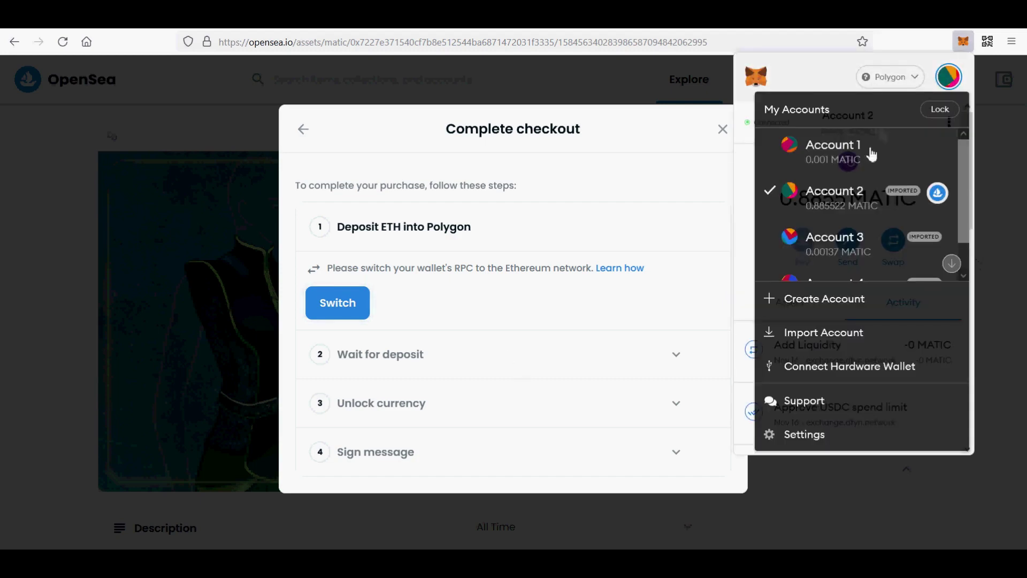
pyautogui.click(911, 84)
pyautogui.click(855, 177)
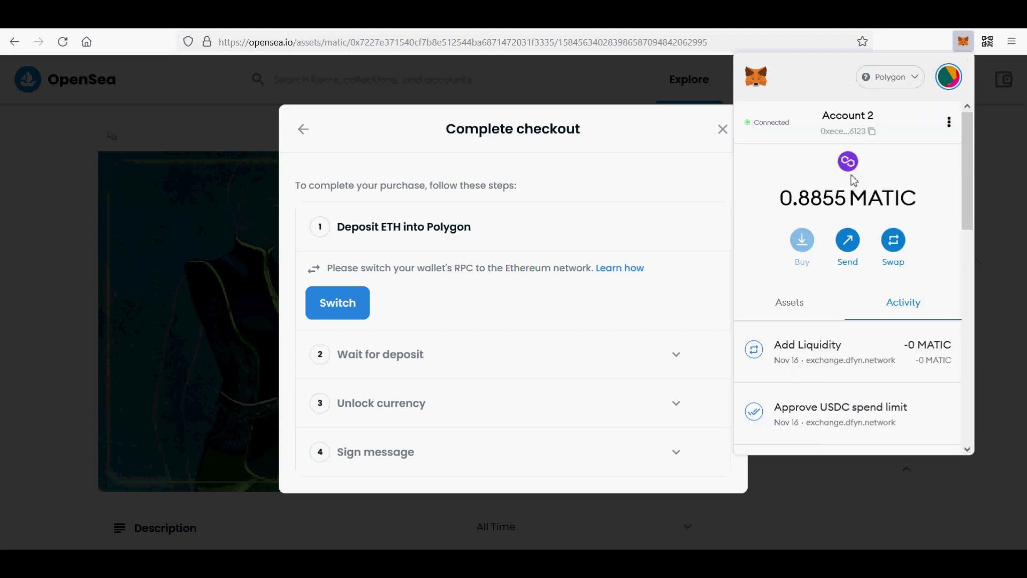
pyautogui.click(644, 138)
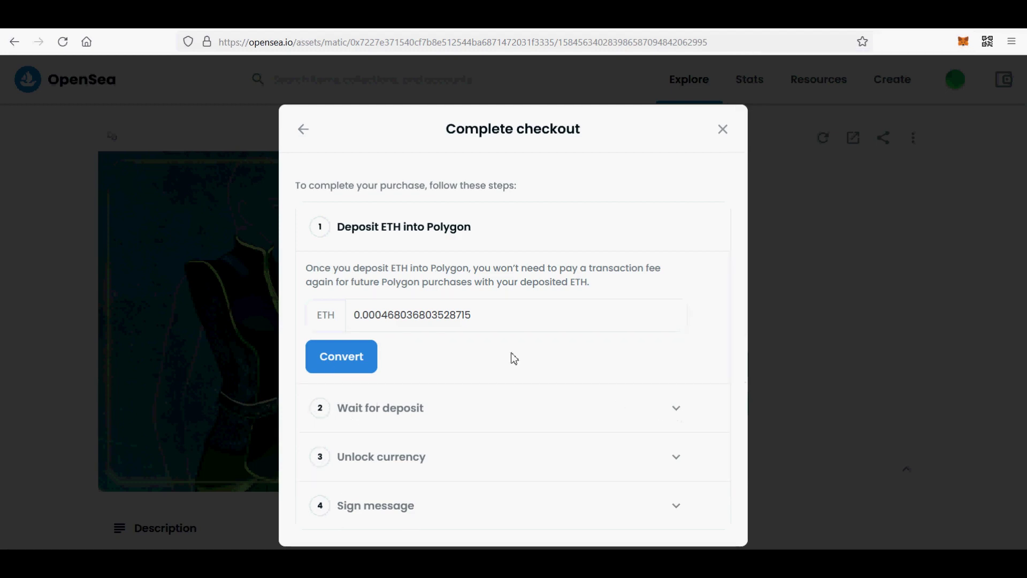
# Step: Close the checkout without converting and go to the Create new item page
pyautogui.click(724, 130)
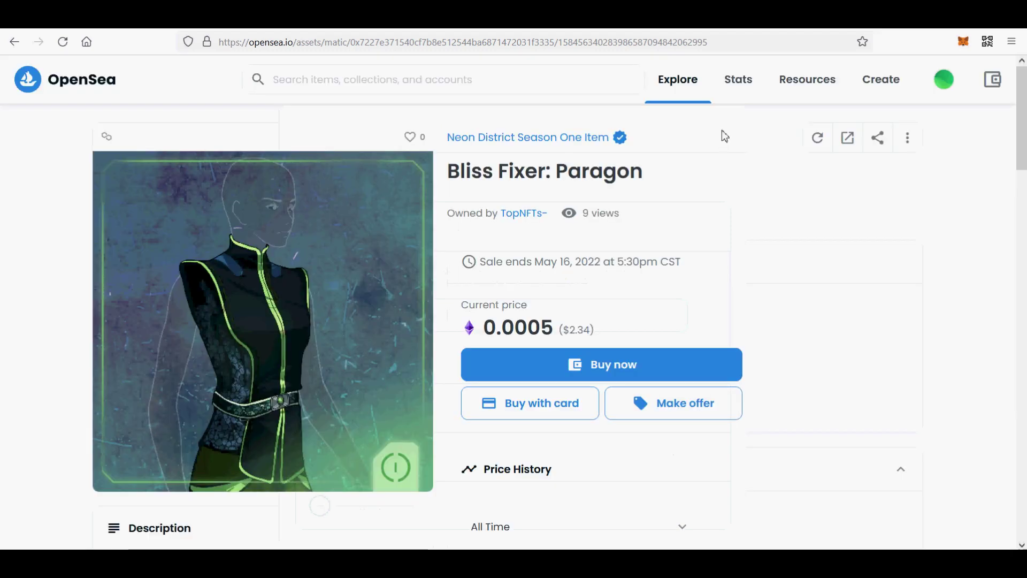
pyautogui.scroll(-3, 822, 259)
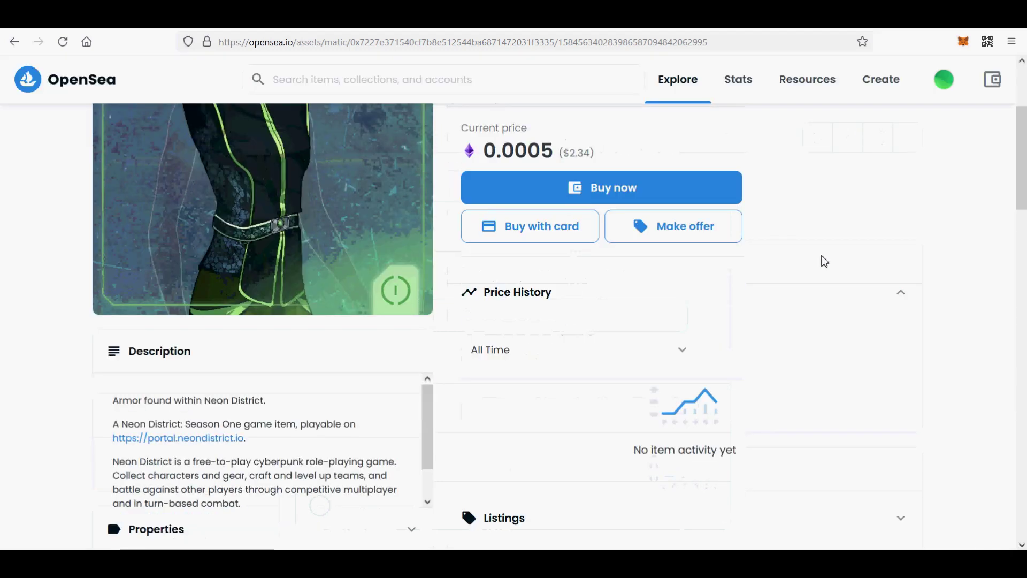
pyautogui.scroll(3, 824, 261)
pyautogui.click(877, 86)
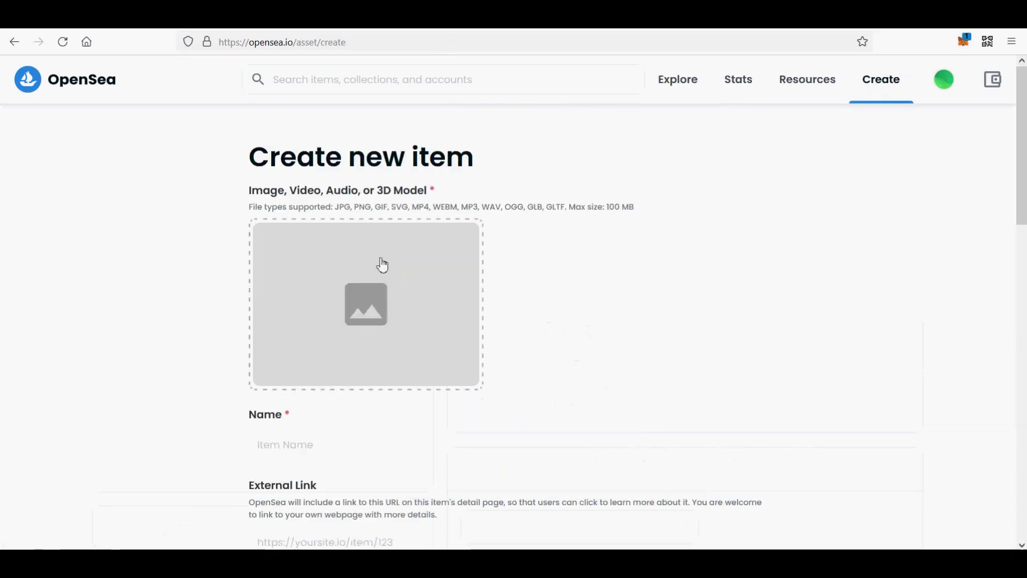
# Step: Approve MetaMask's switch to Polygon and check the wallet network from the Create form
pyautogui.click(383, 265)
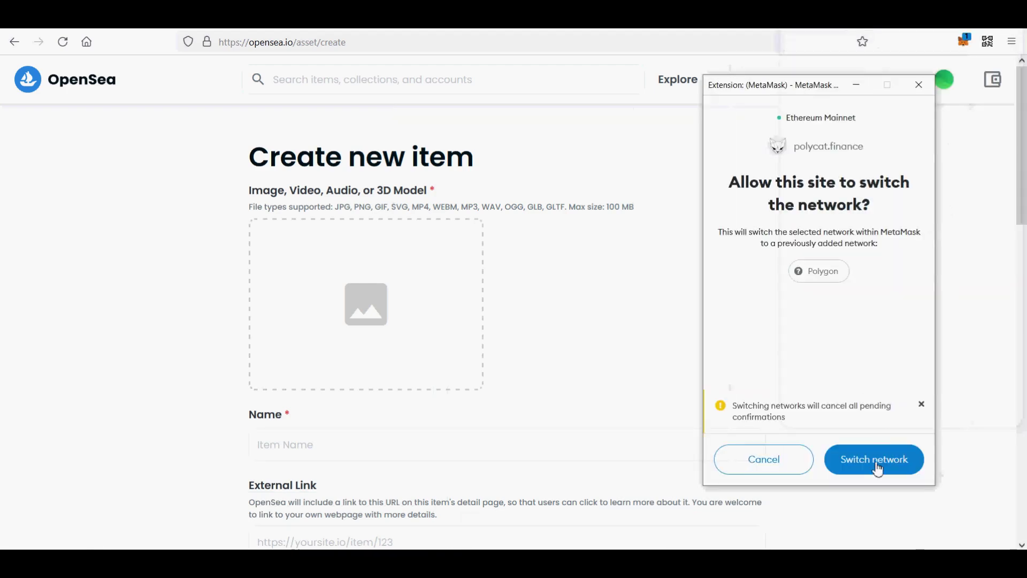
pyautogui.click(878, 470)
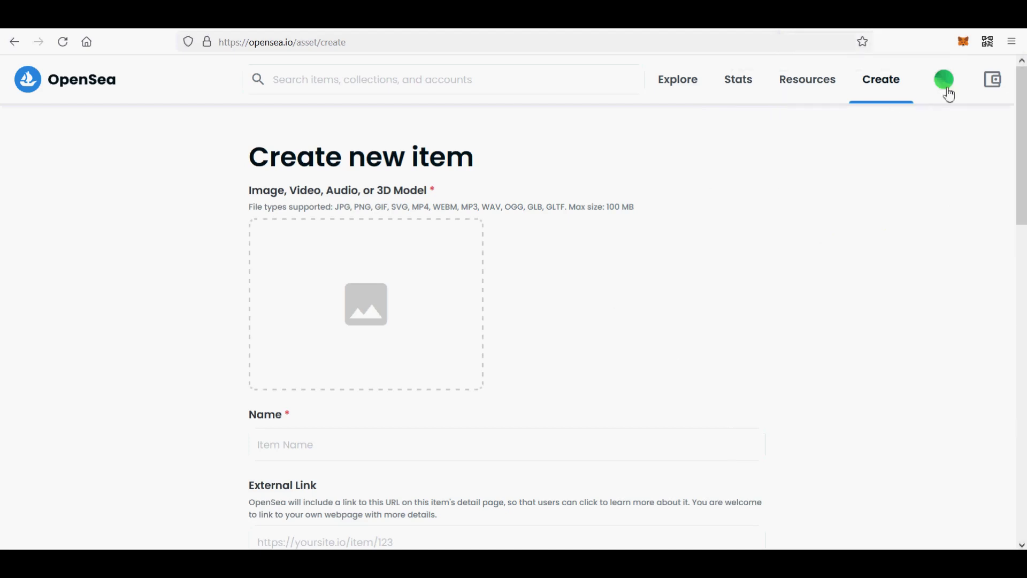
pyautogui.click(964, 41)
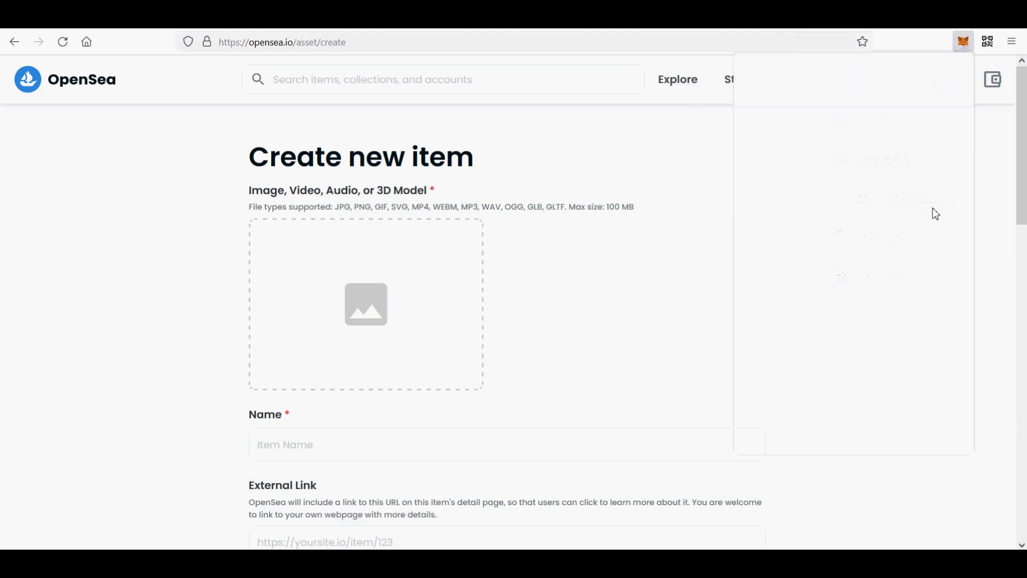
pyautogui.click(659, 302)
pyautogui.scroll(-3, 375, 355)
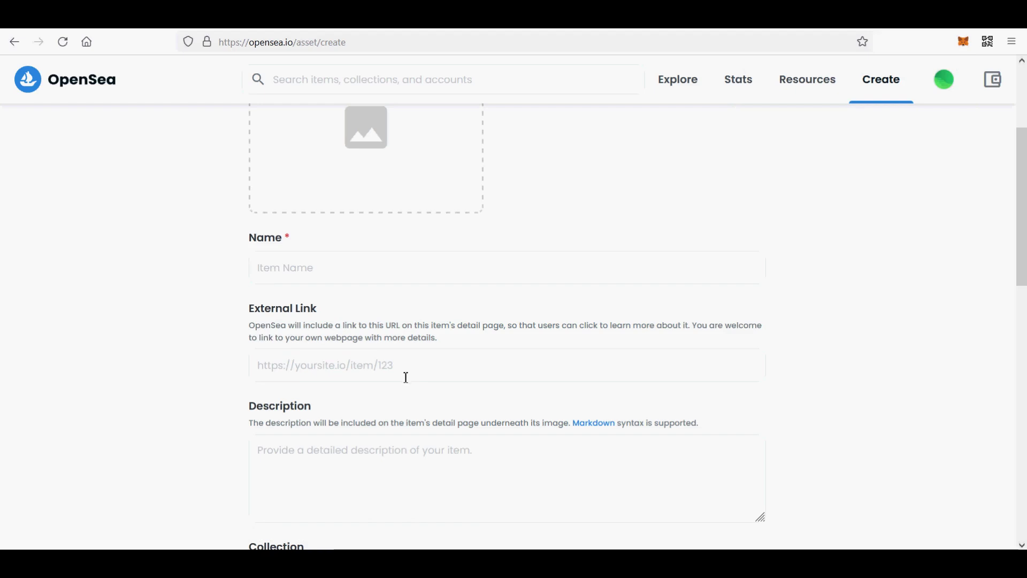
# Step: Check the Collection dropdown for the new item and dismiss its empty choices
pyautogui.scroll(-3, 406, 378)
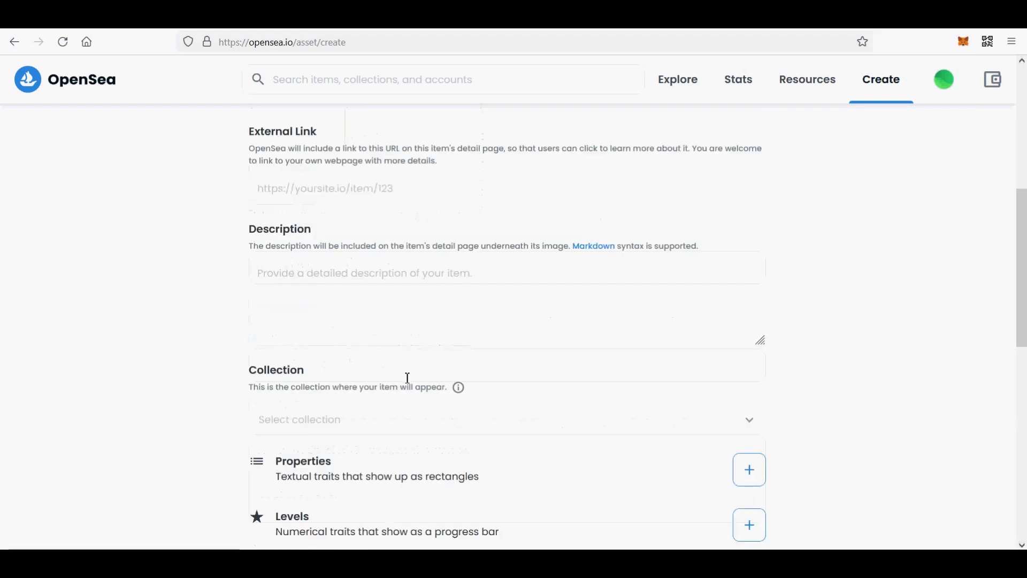
pyautogui.scroll(-3, 406, 377)
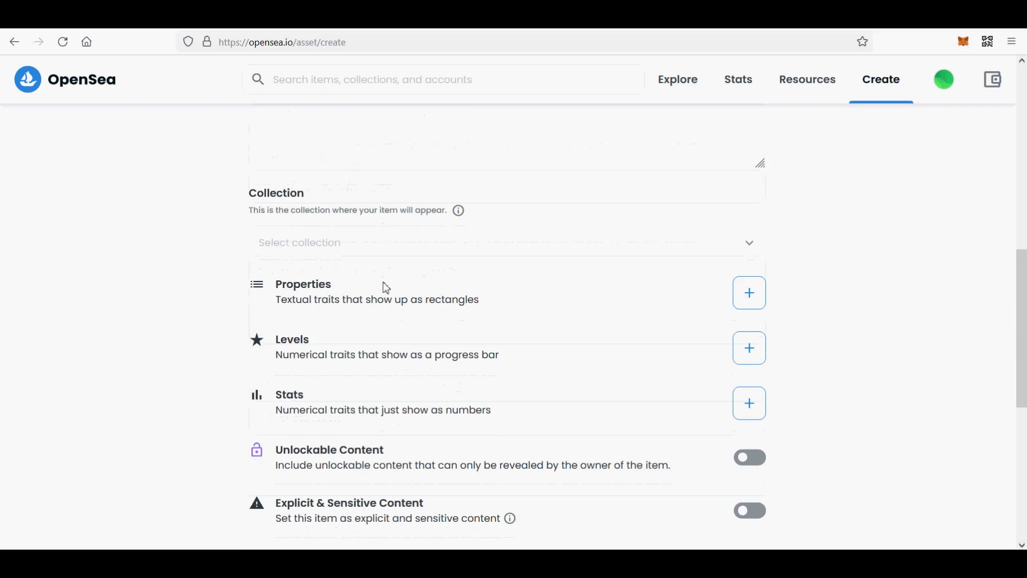
pyautogui.click(598, 248)
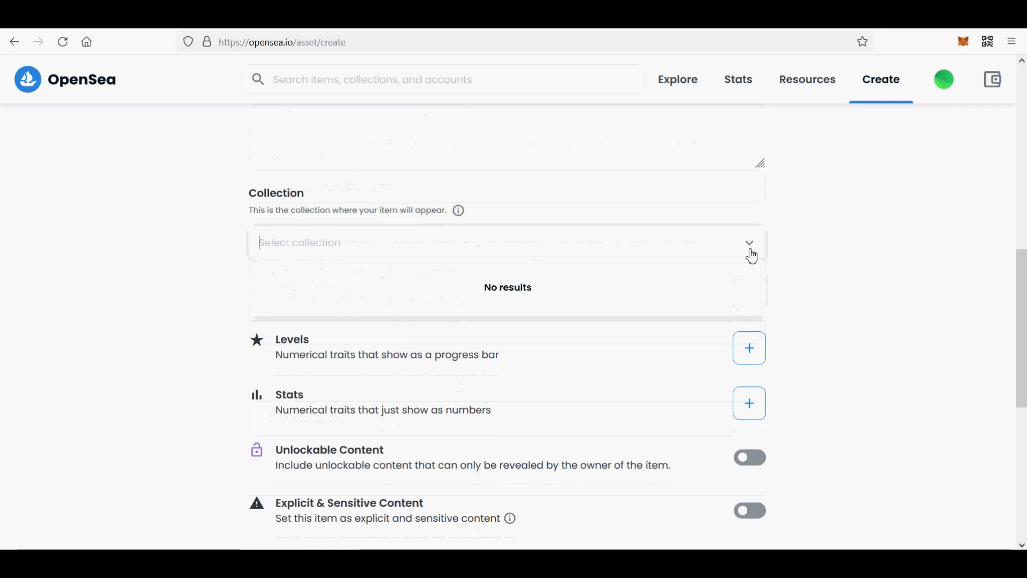
pyautogui.click(911, 269)
# Step: Change the item's blockchain from Ethereum to Polygon, leaving supply at 1
pyautogui.scroll(-3, 914, 351)
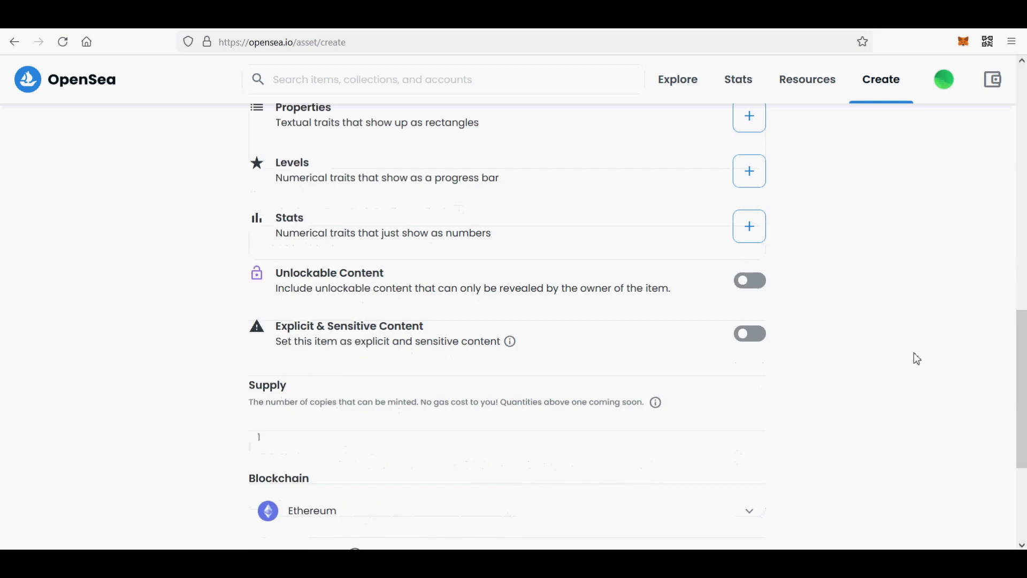
pyautogui.scroll(-3, 913, 353)
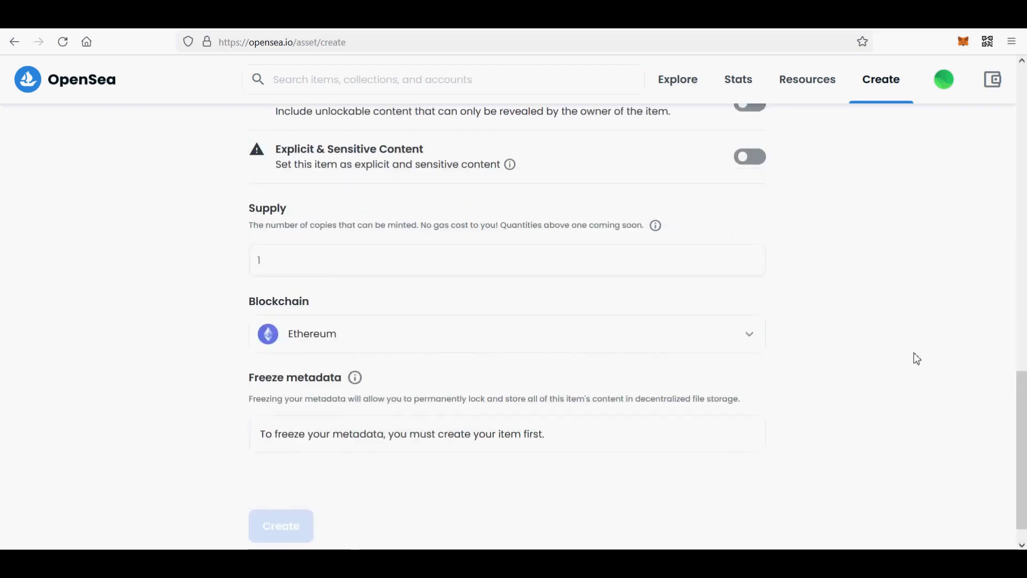
pyautogui.click(751, 338)
pyautogui.click(695, 383)
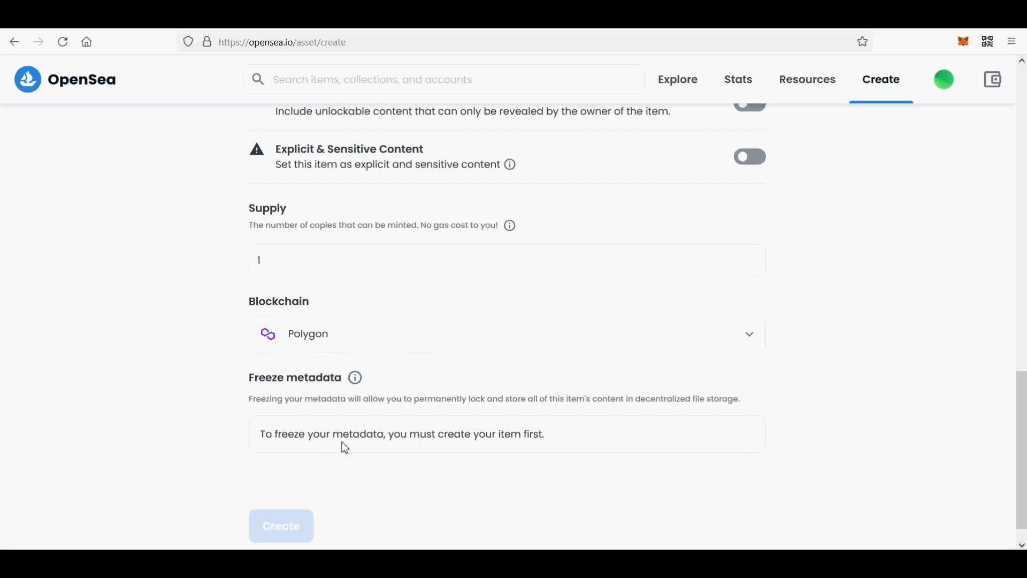
pyautogui.tripleClick(286, 440)
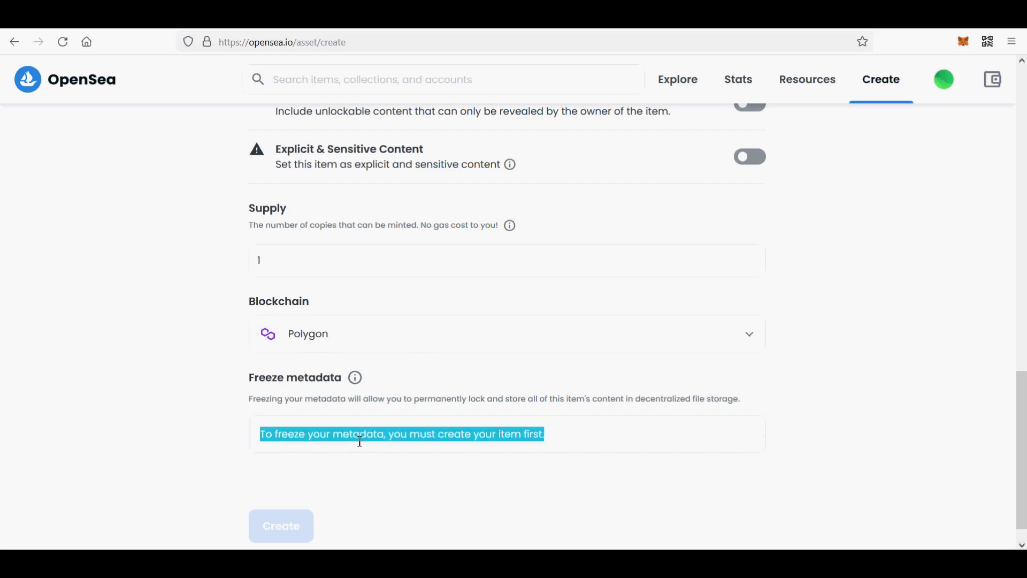
pyautogui.scroll(-1, 610, 449)
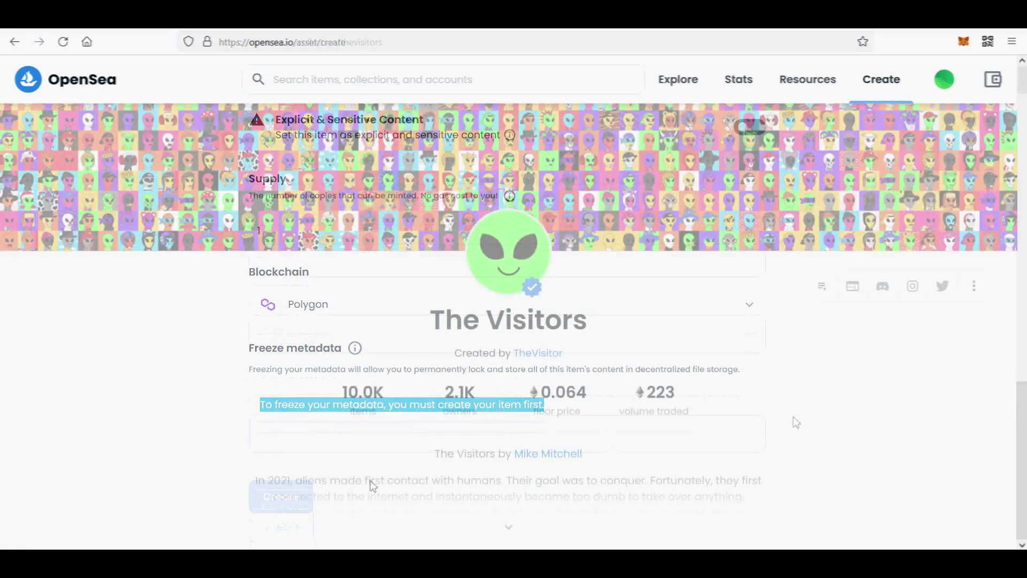
# Step: Scroll through The Visitors item cards and open the Visitor #5251 listing priced at 0.065 ETH
pyautogui.scroll(-3, 795, 423)
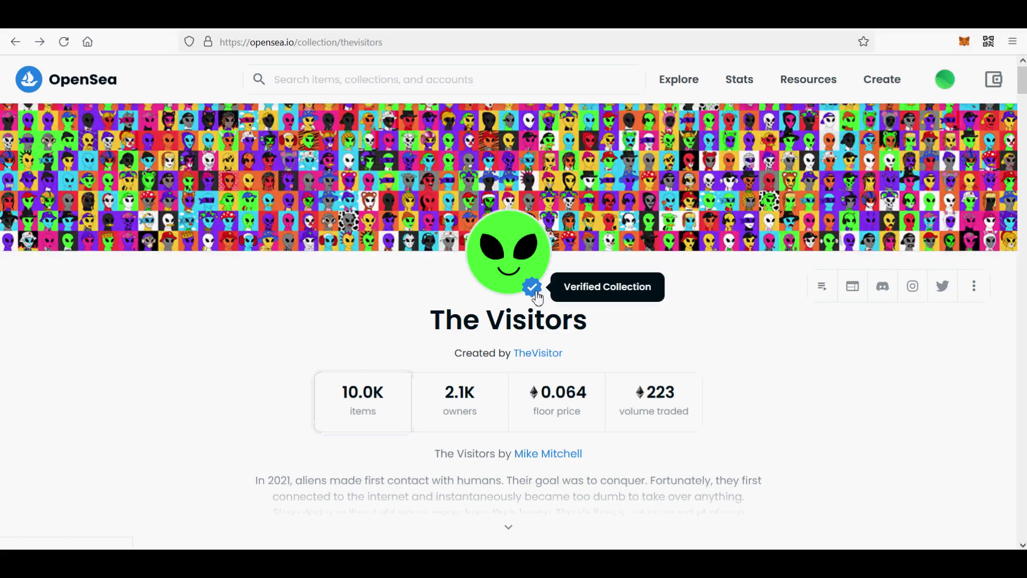
pyautogui.scroll(-3, 588, 335)
pyautogui.scroll(-3, 589, 335)
pyautogui.scroll(-3, 589, 335)
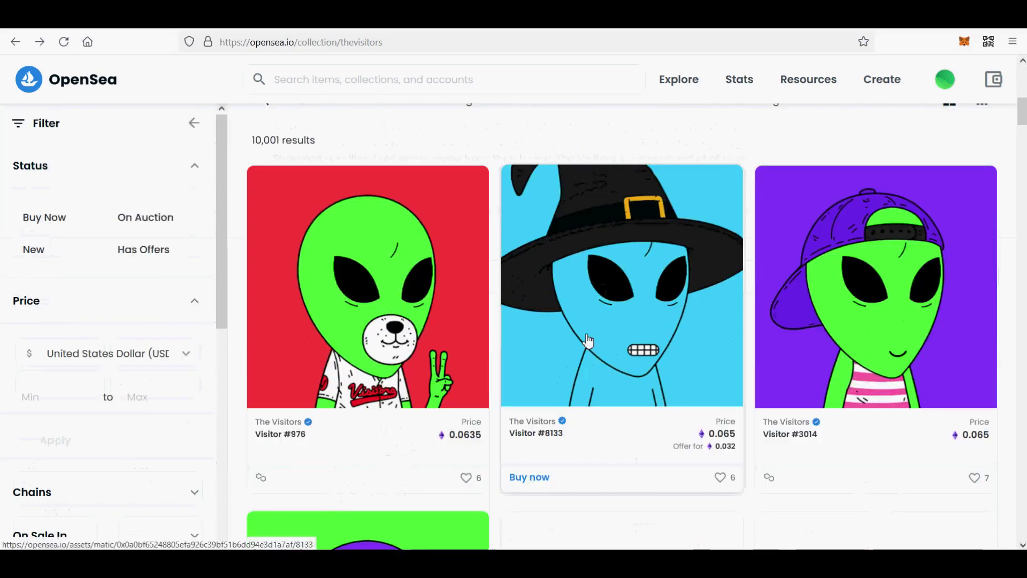
pyautogui.scroll(-3, 588, 337)
pyautogui.scroll(-3, 589, 340)
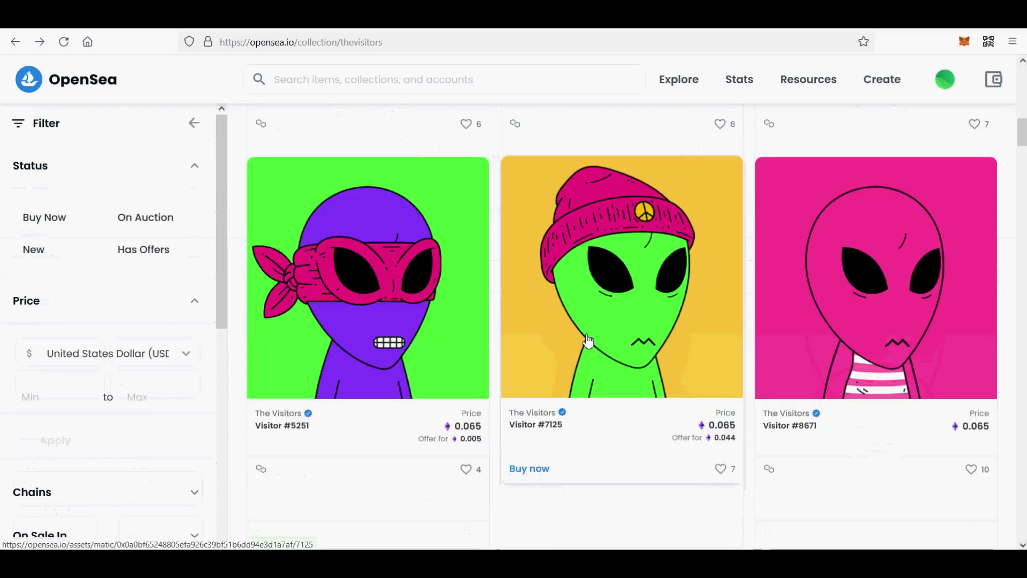
pyautogui.scroll(-3, 588, 340)
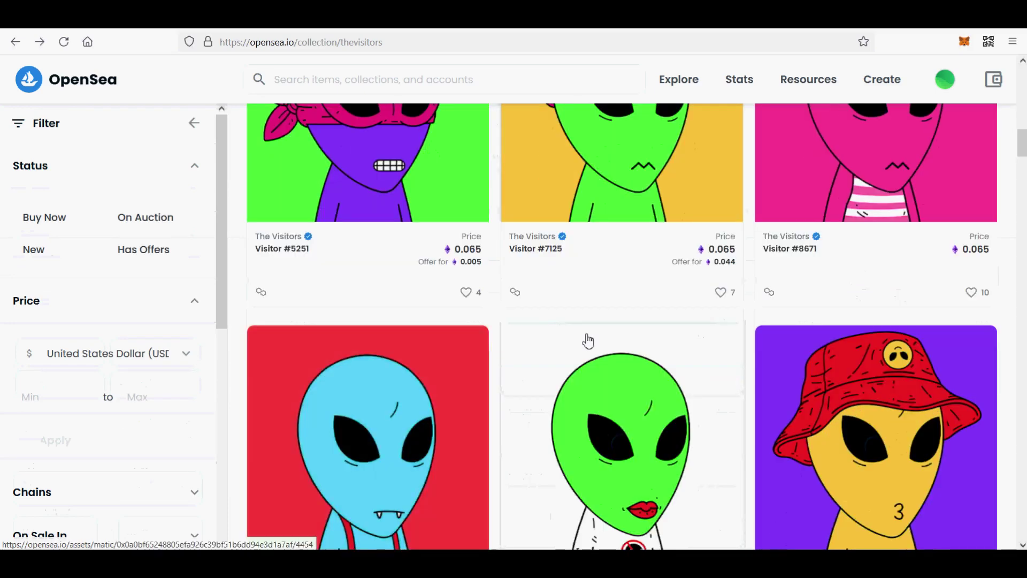
pyautogui.moveTo(451, 247)
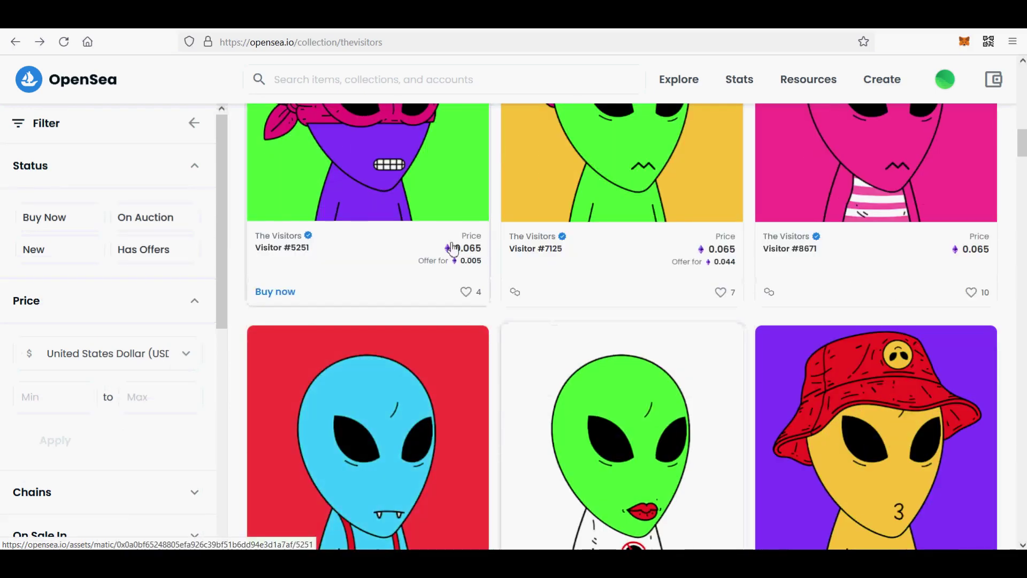
pyautogui.scroll(-3, 431, 230)
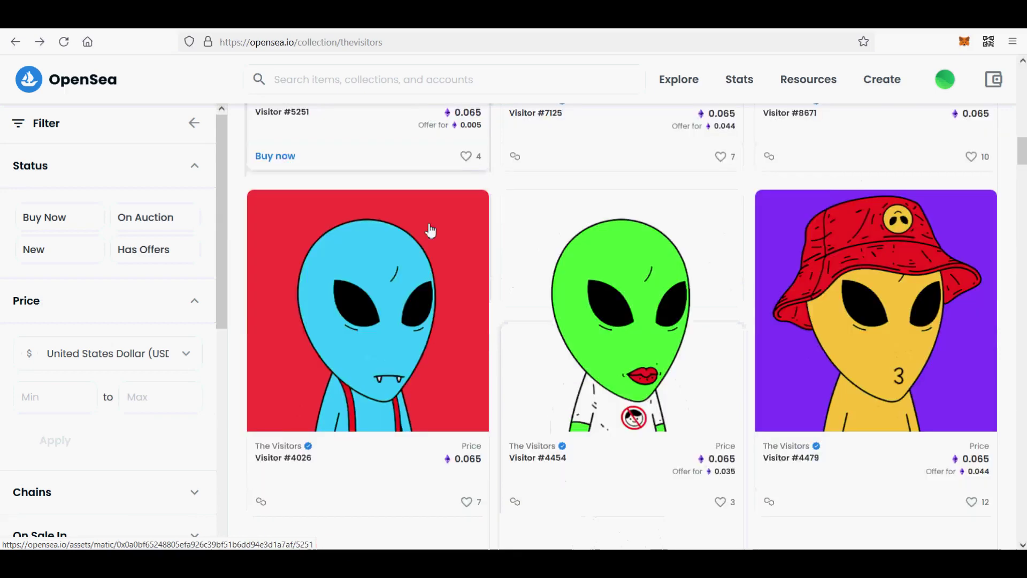
pyautogui.scroll(3, 430, 230)
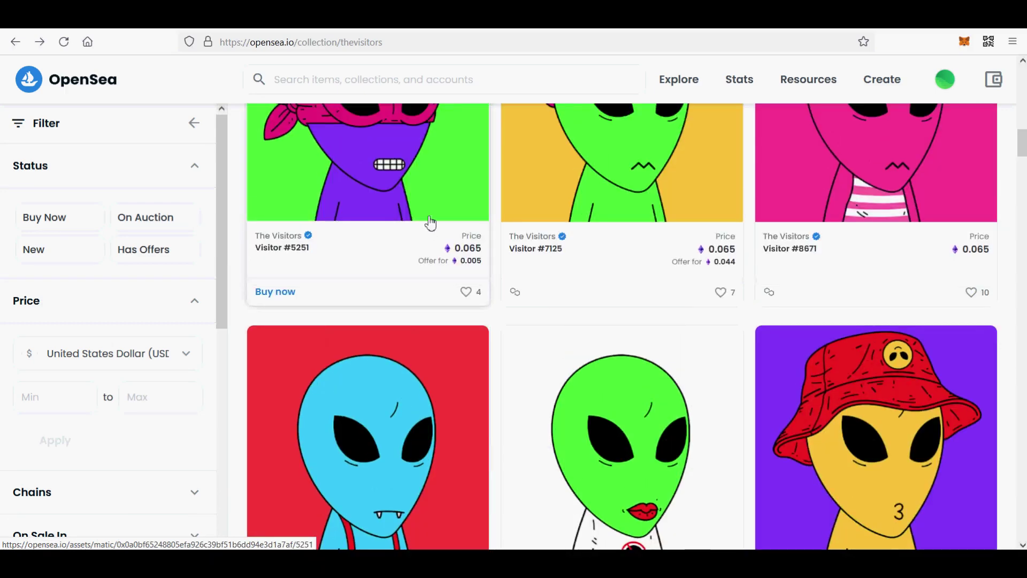
pyautogui.click(388, 232)
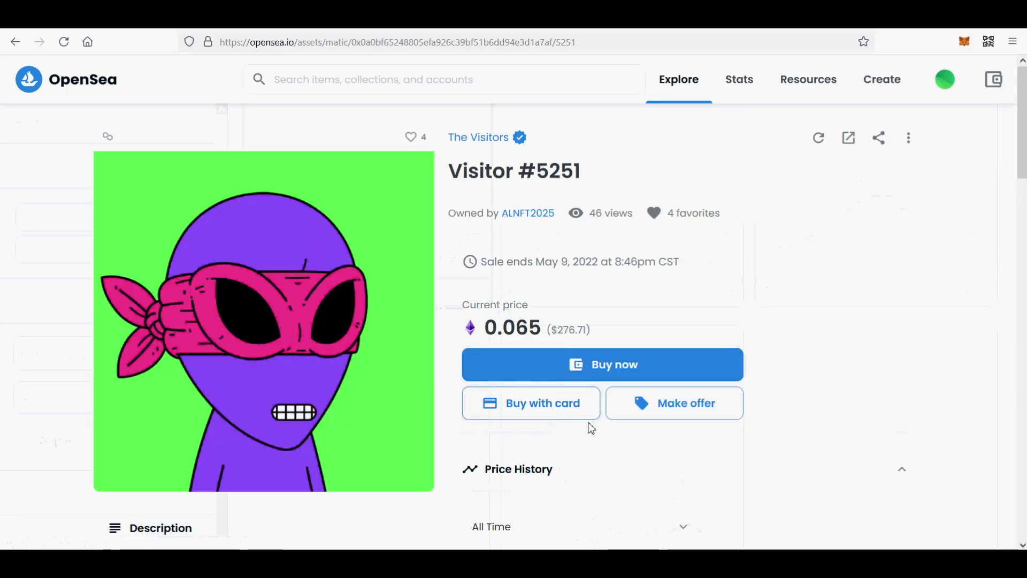
# Step: Scroll Visitor #5251's details: no price history, one 0.005 ETH offer, only a mint event
pyautogui.scroll(-6, 589, 426)
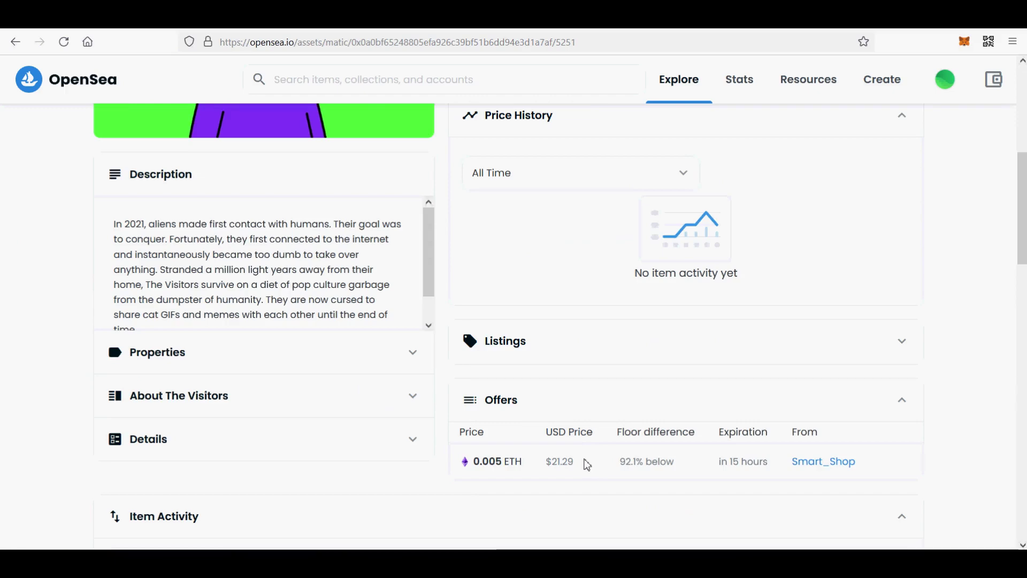
pyautogui.scroll(-6, 589, 465)
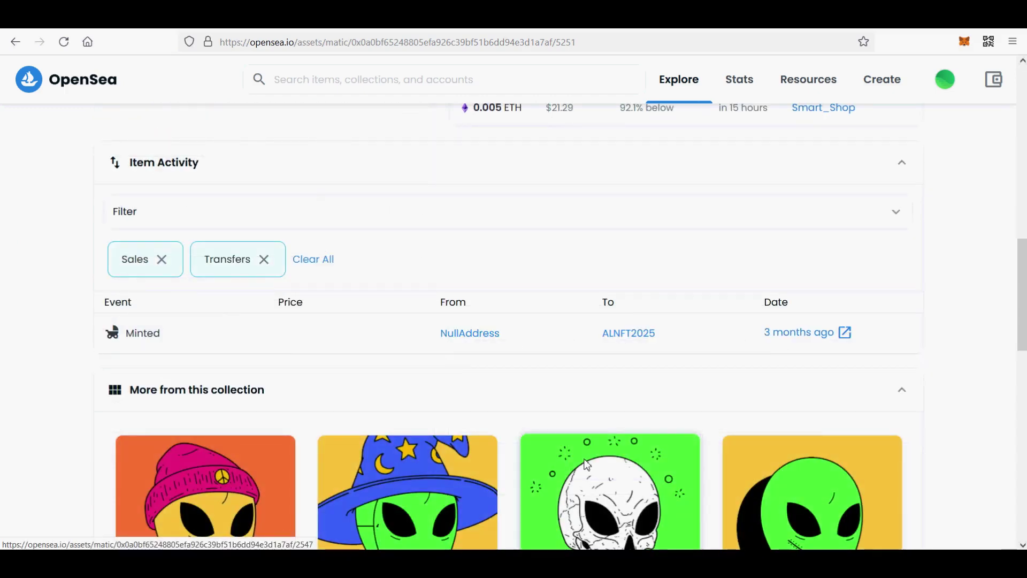
pyautogui.scroll(3, 586, 463)
pyautogui.scroll(3, 585, 463)
pyautogui.scroll(3, 585, 463)
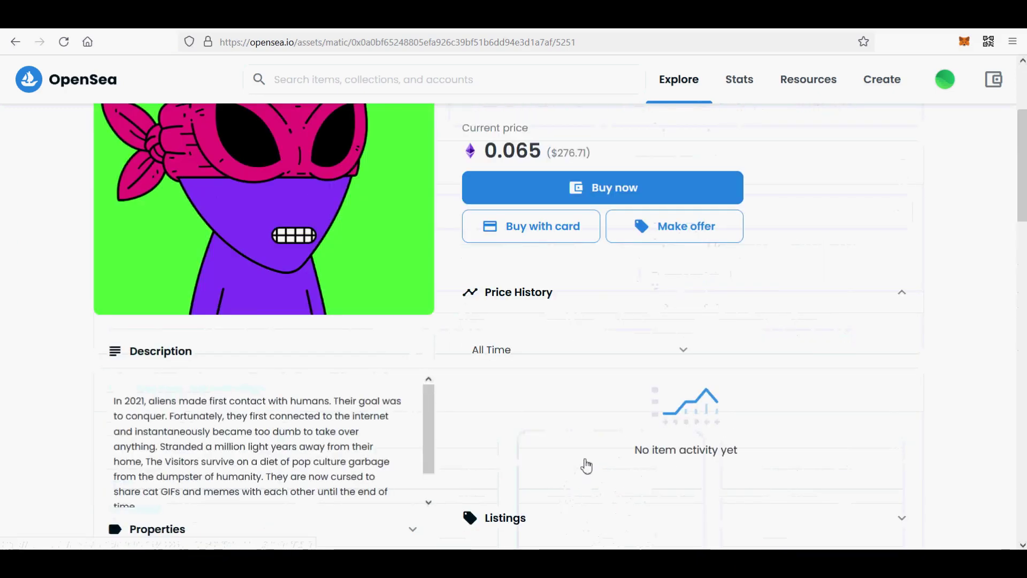